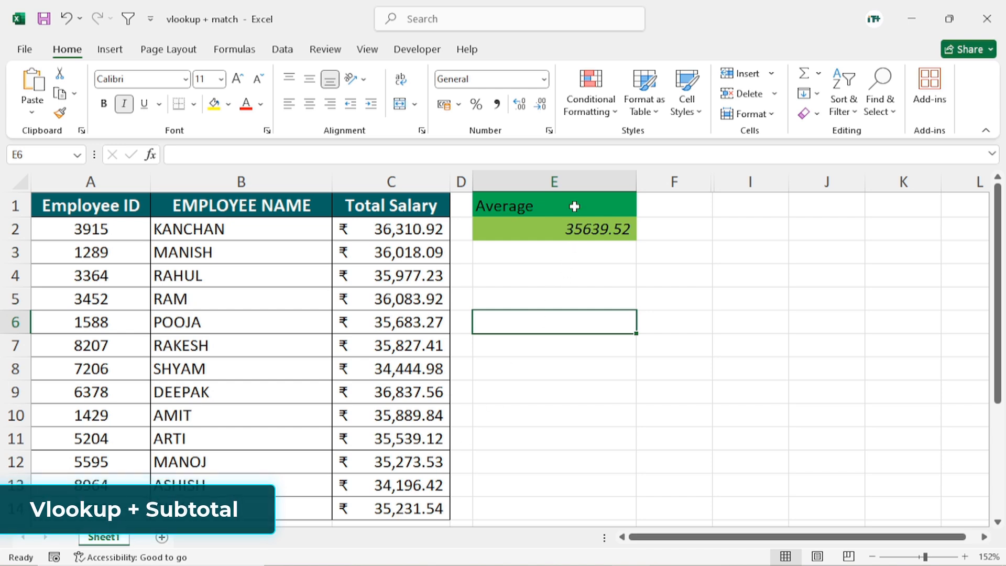
Step: Try the finished summary dropdown in cell E1 by choosing Average, Total and Minimum to view the matching salary results
{"action": "left_click", "coordinate": [631, 208]}
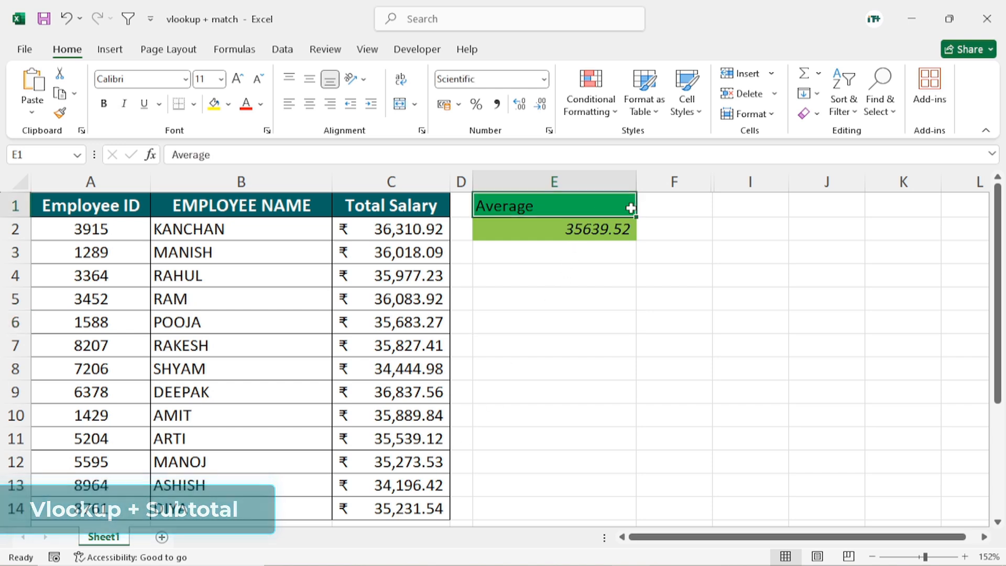
{"action": "left_click", "coordinate": [612, 231]}
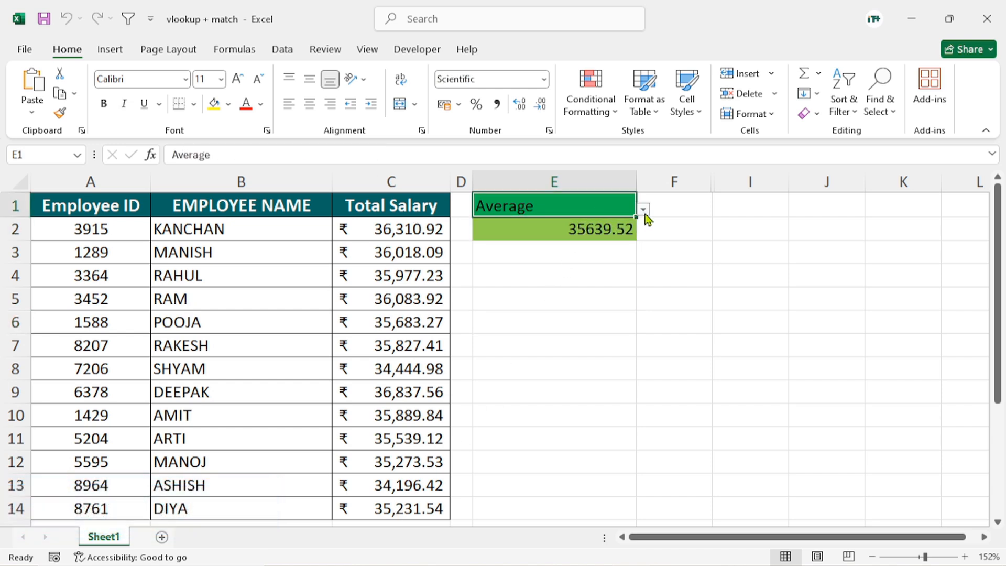
{"action": "left_click", "coordinate": [643, 209]}
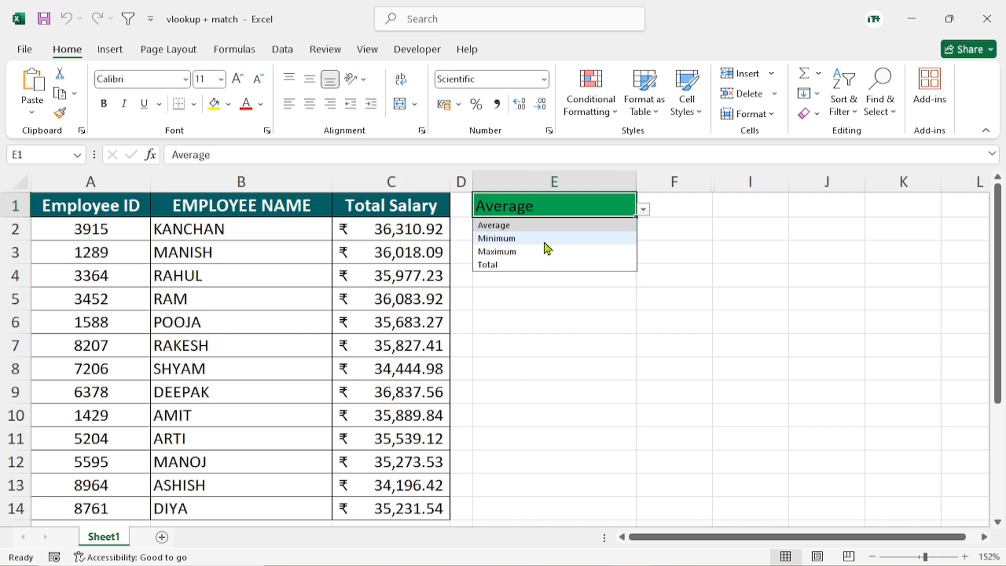
{"action": "left_click", "coordinate": [507, 225]}
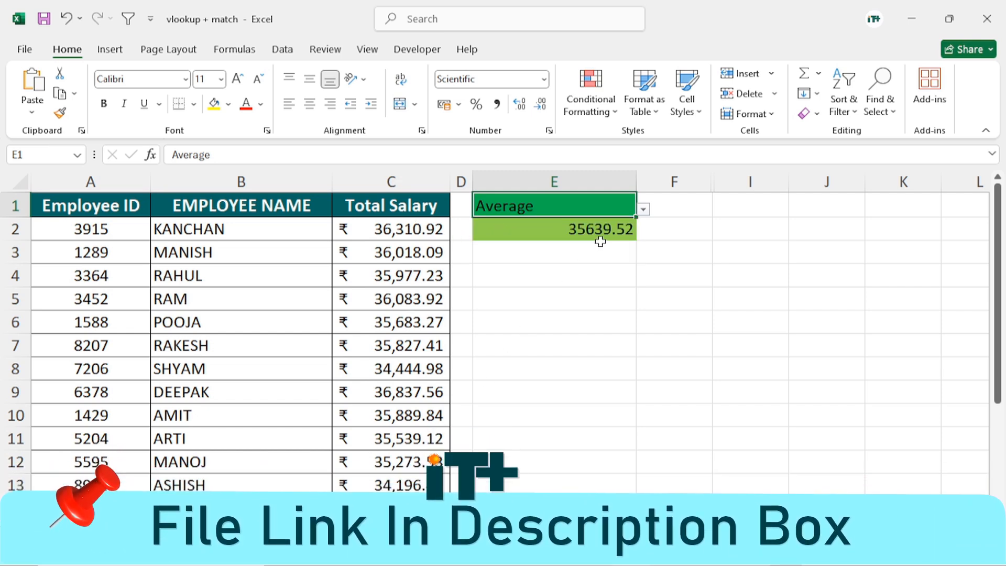
{"action": "left_click", "coordinate": [643, 209]}
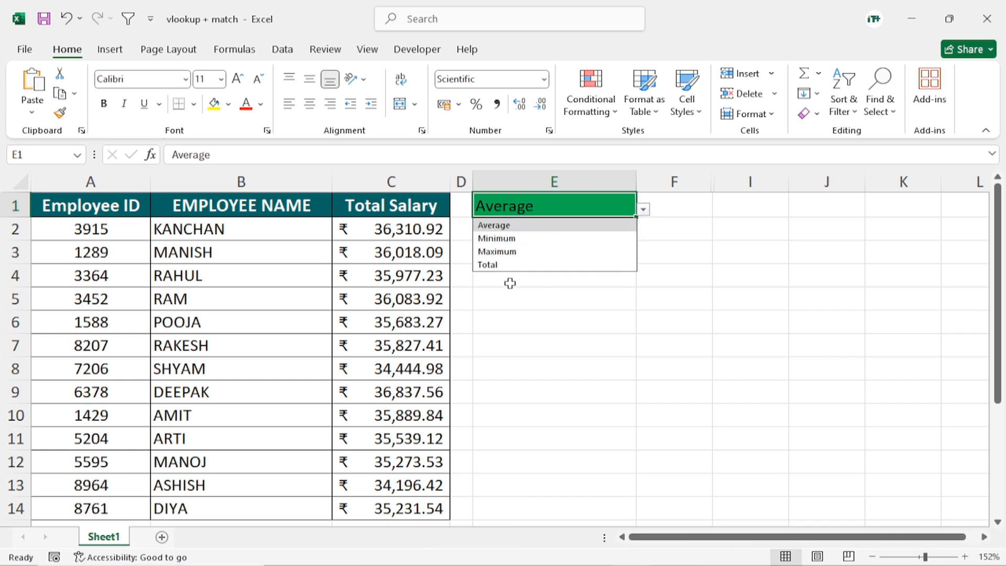
{"action": "left_click", "coordinate": [492, 265]}
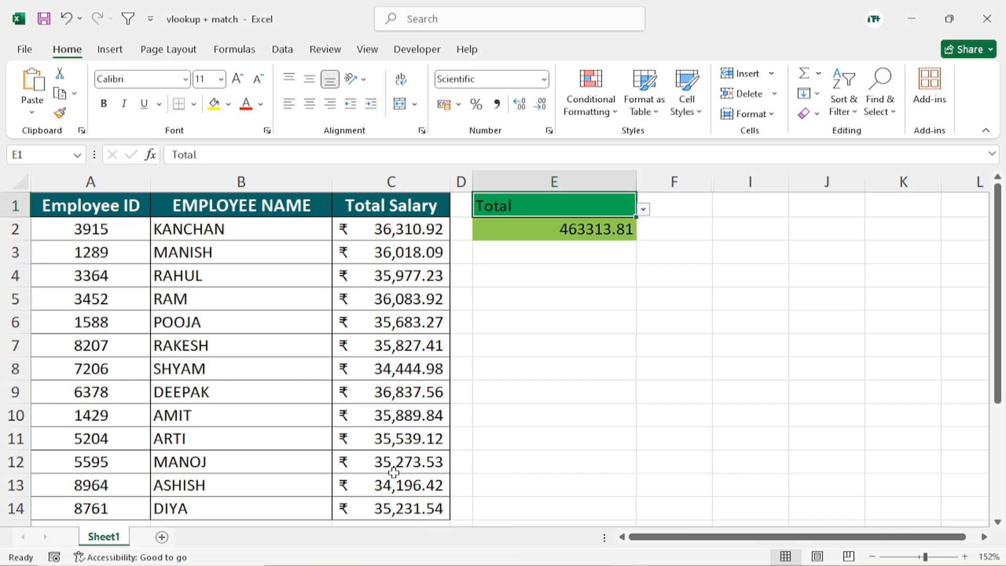
{"action": "left_click", "coordinate": [643, 209]}
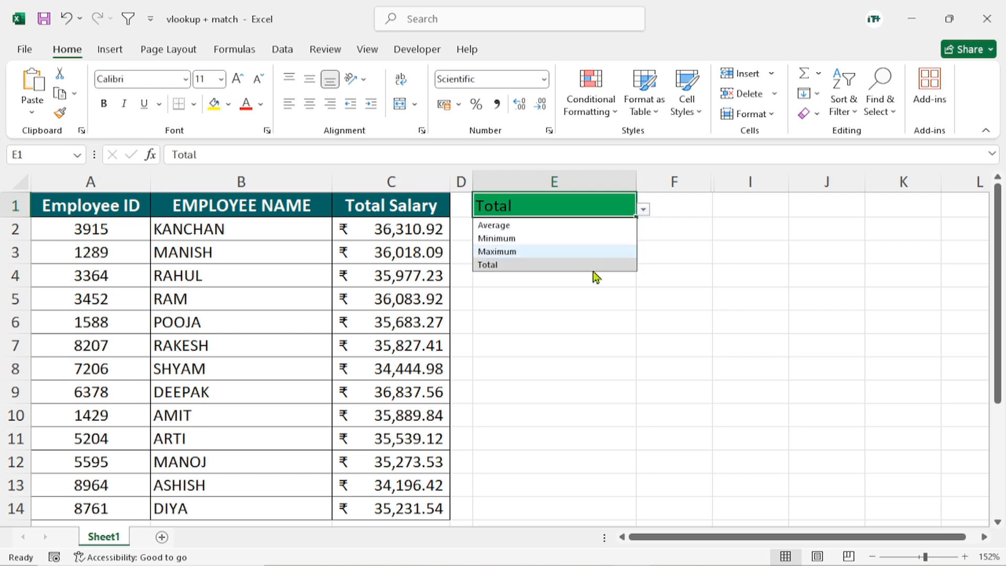
{"action": "left_click", "coordinate": [506, 238]}
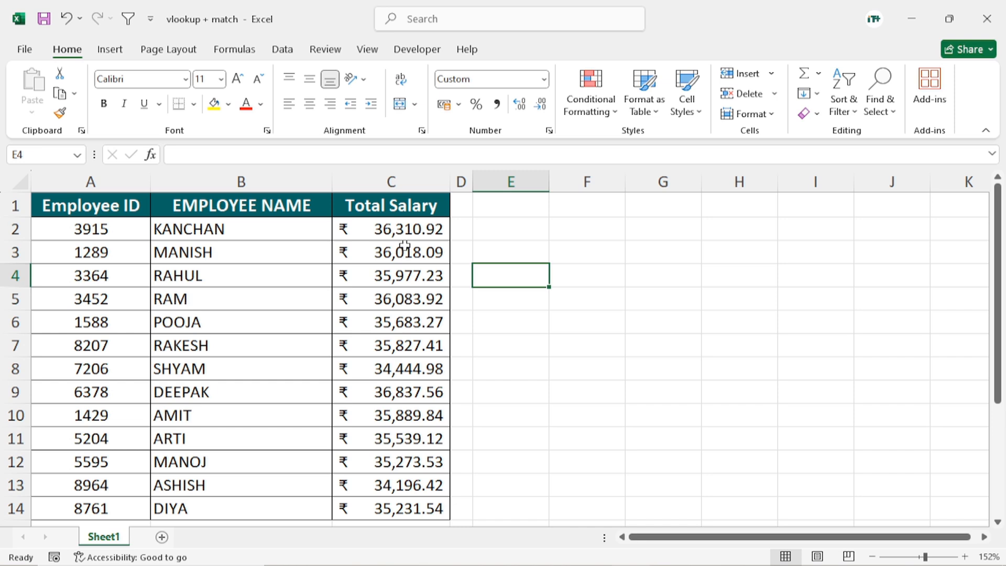
Step: Start a SUBTOTAL formula in cell G1 to examine its available function numbers, and cancel the entry
{"action": "left_click", "coordinate": [644, 205]}
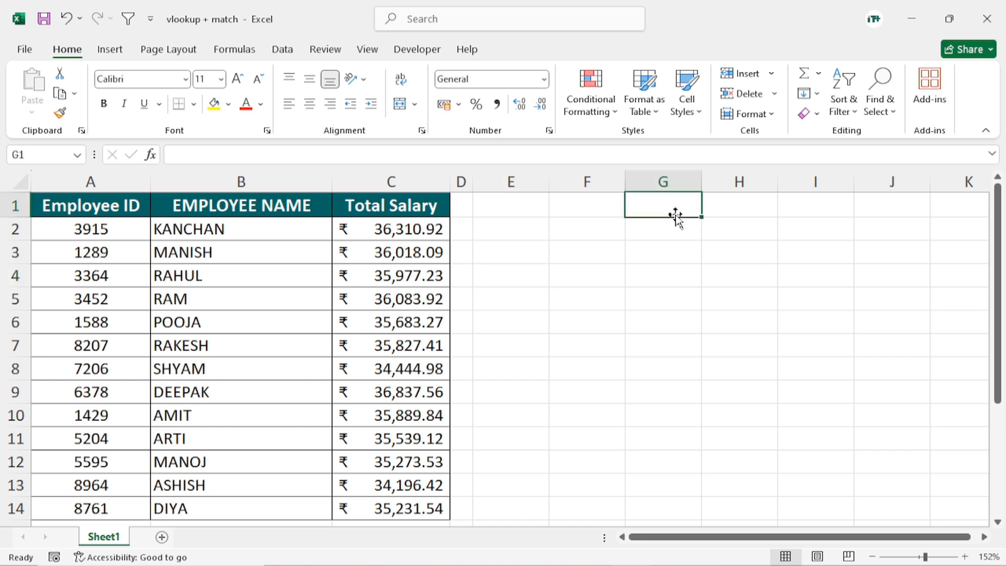
{"action": "type", "text": "="}
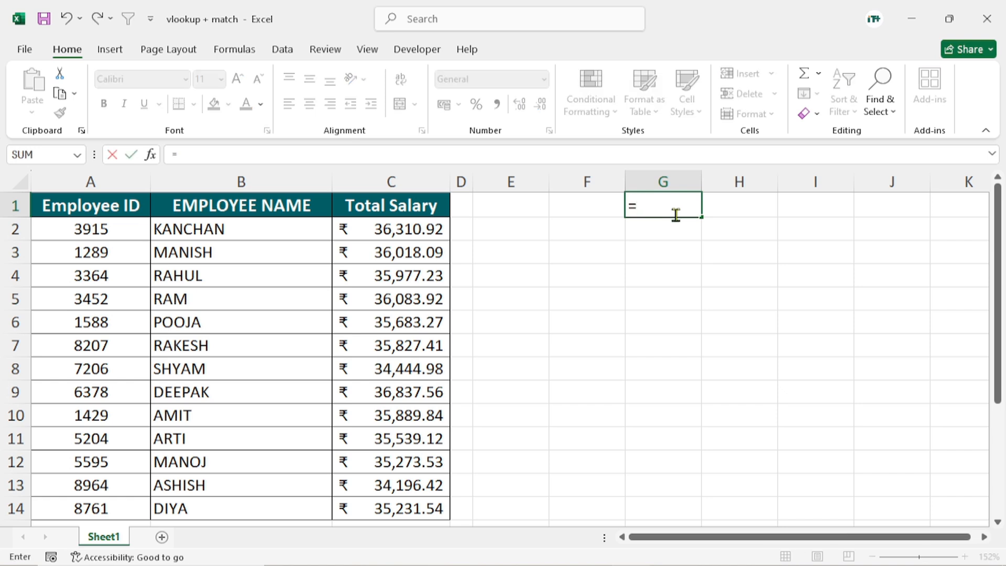
{"action": "type", "text": "sub"}
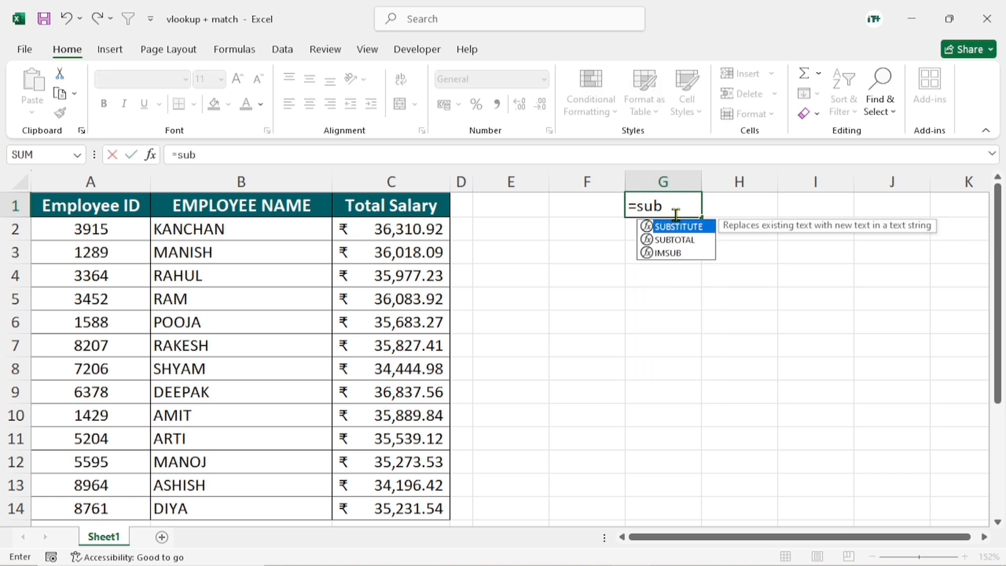
{"action": "key", "text": "Down"}
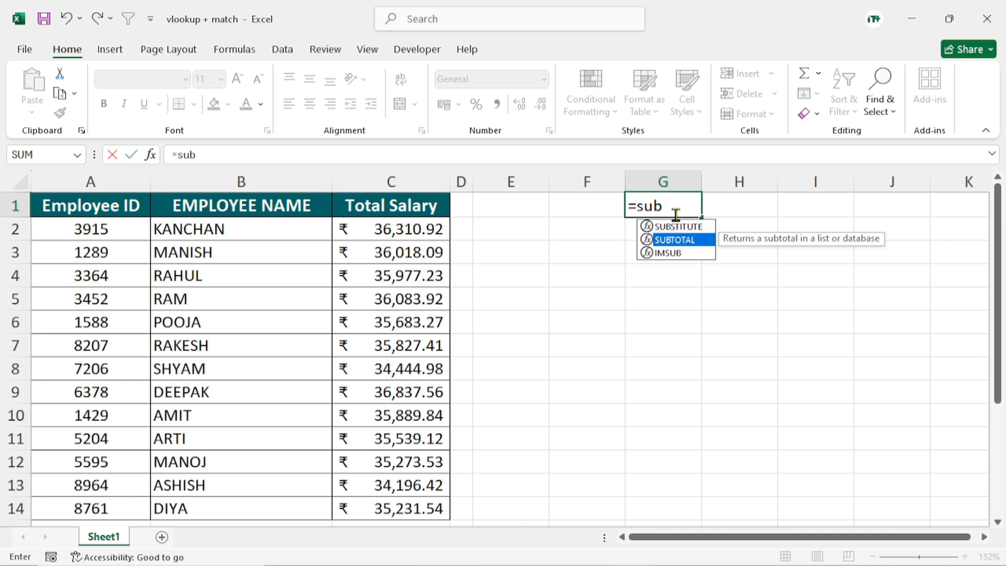
{"action": "key", "text": "Tab"}
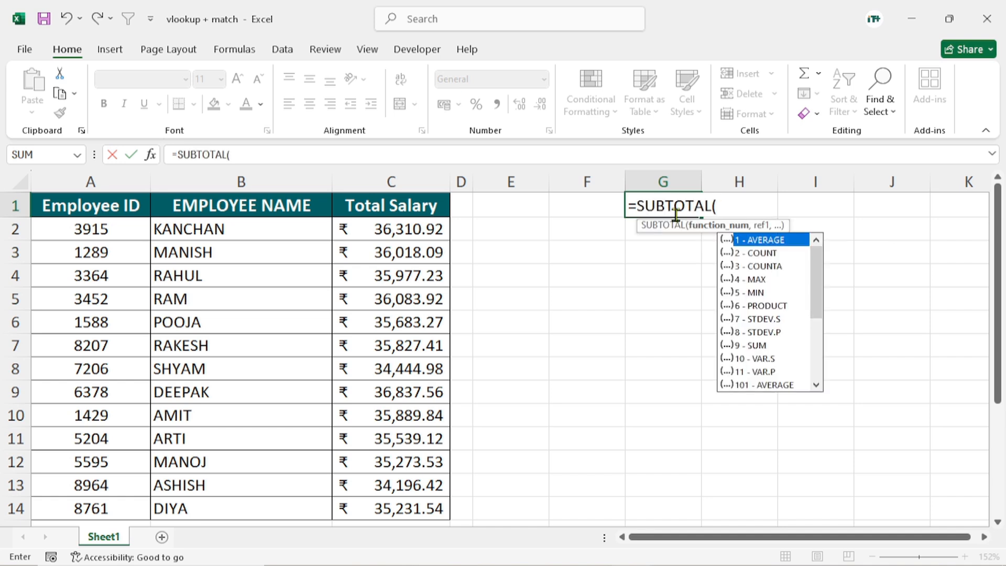
{"action": "left_click_drag", "start_coordinate": [822, 290], "coordinate": [824, 259]}
{"action": "key", "text": "Escape"}
{"action": "key", "text": "Escape"}
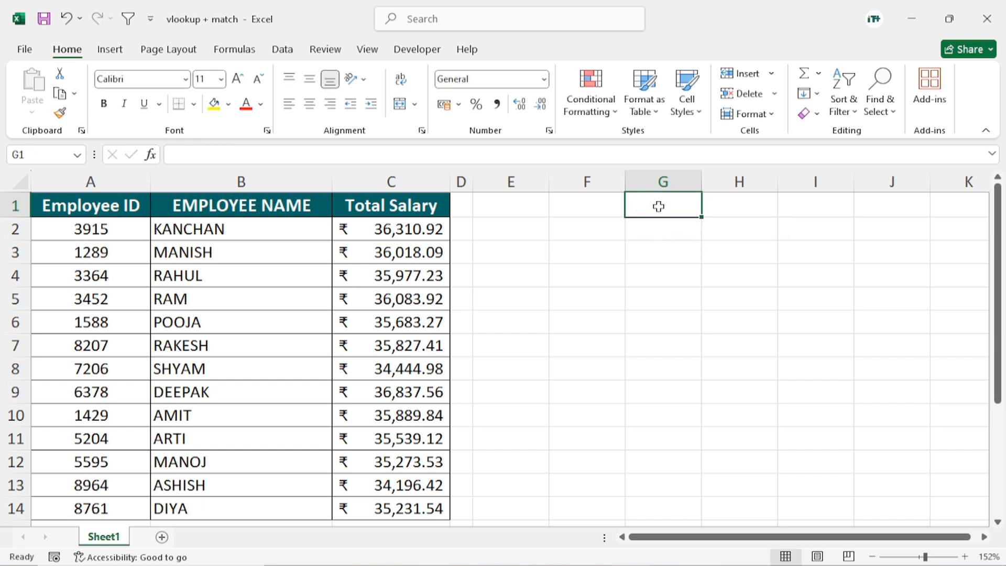
Step: Enter the labels Average, Minimum, Maximum and Total in G1:G4 and widen column G to fit them
{"action": "type", "text": "Average"}
{"action": "key", "text": "Return"}
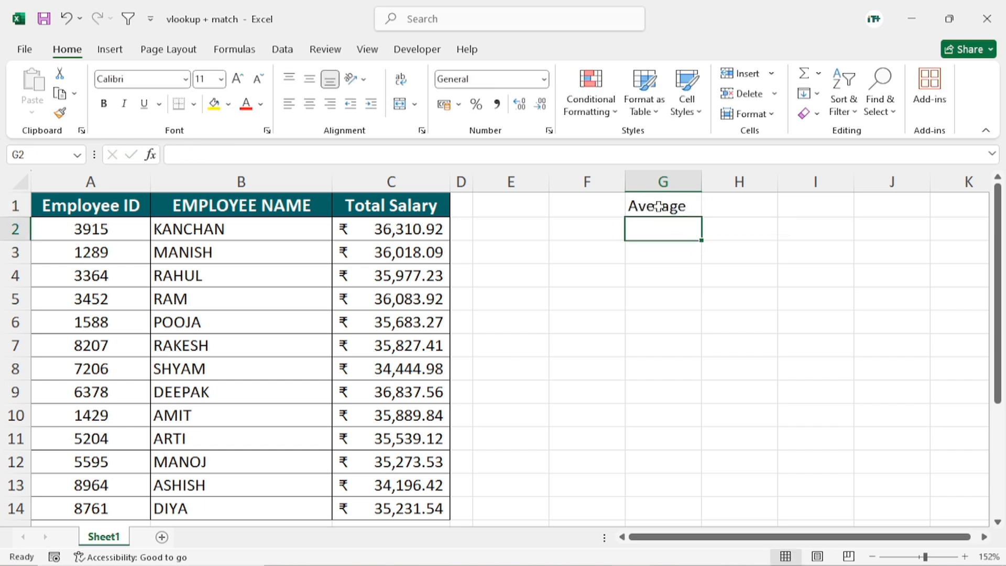
{"action": "type", "text": "Minimum"}
{"action": "key", "text": "Return"}
{"action": "type", "text": "Maximum"}
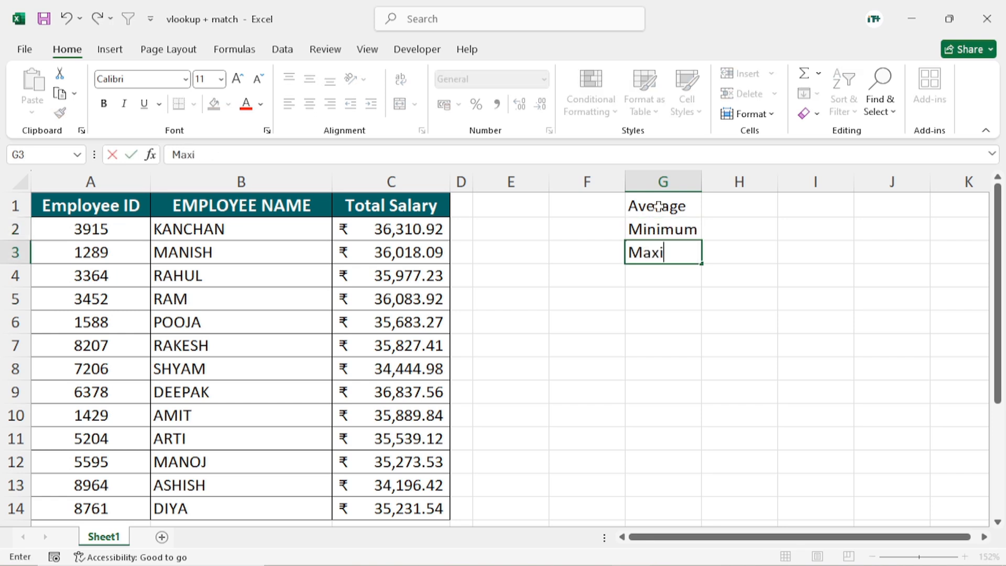
{"action": "key", "text": "Return"}
{"action": "type", "text": "Total"}
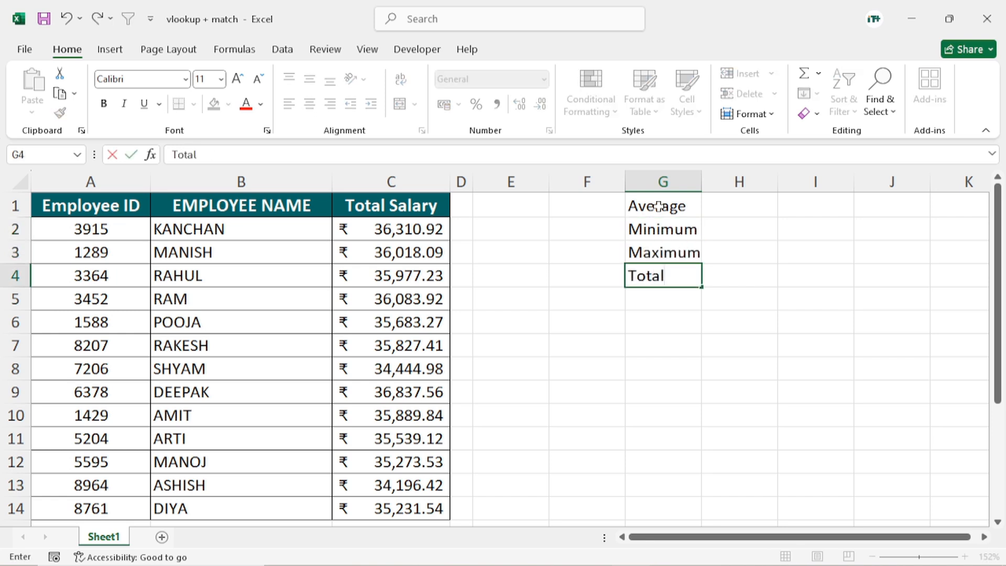
{"action": "key", "text": "Return"}
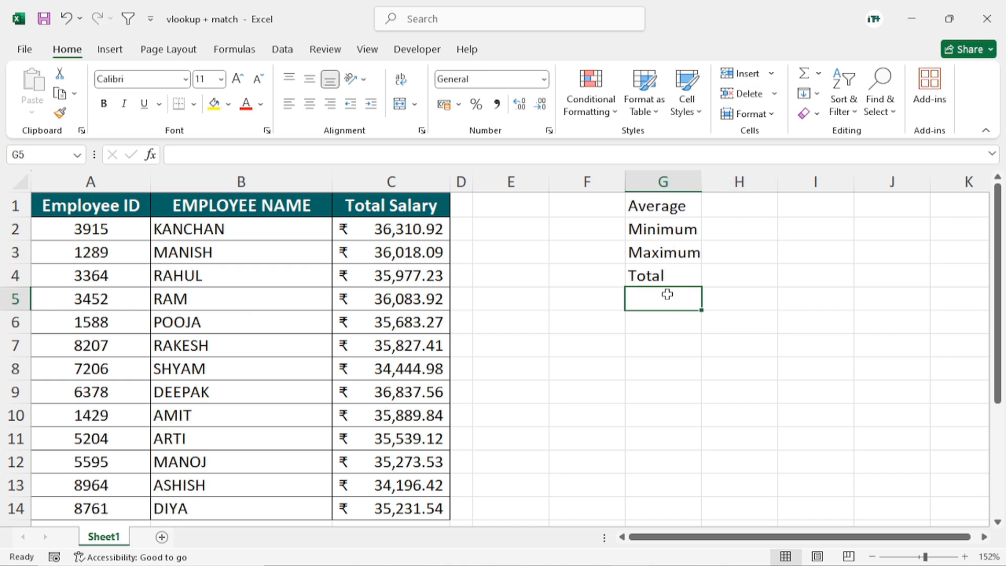
{"action": "left_click_drag", "start_coordinate": [702, 182], "coordinate": [723, 184]}
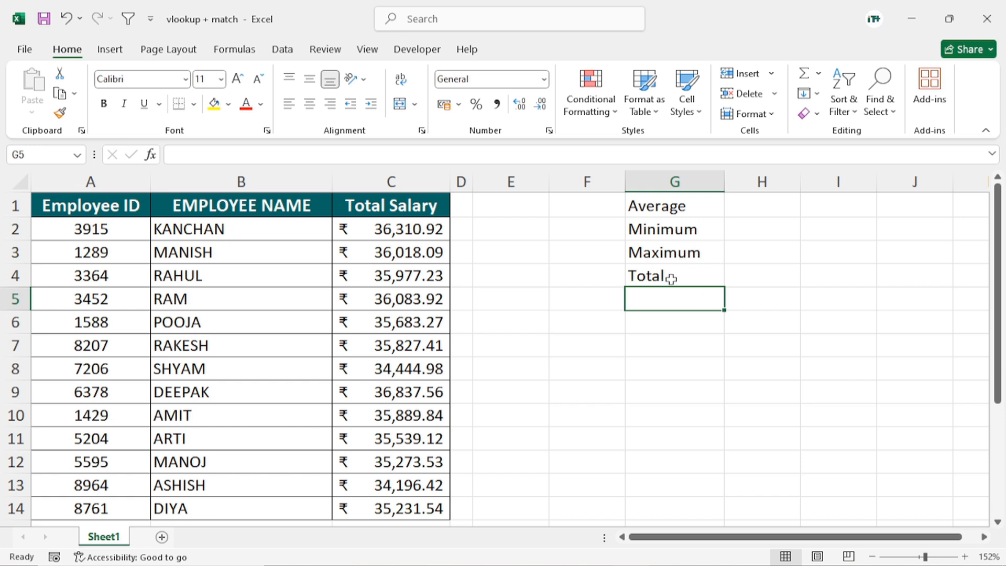
Step: Check SUBTOTAL's function numbers for average, minimum, maximum and sum using a temporary formula in cell G6
{"action": "left_click", "coordinate": [687, 326]}
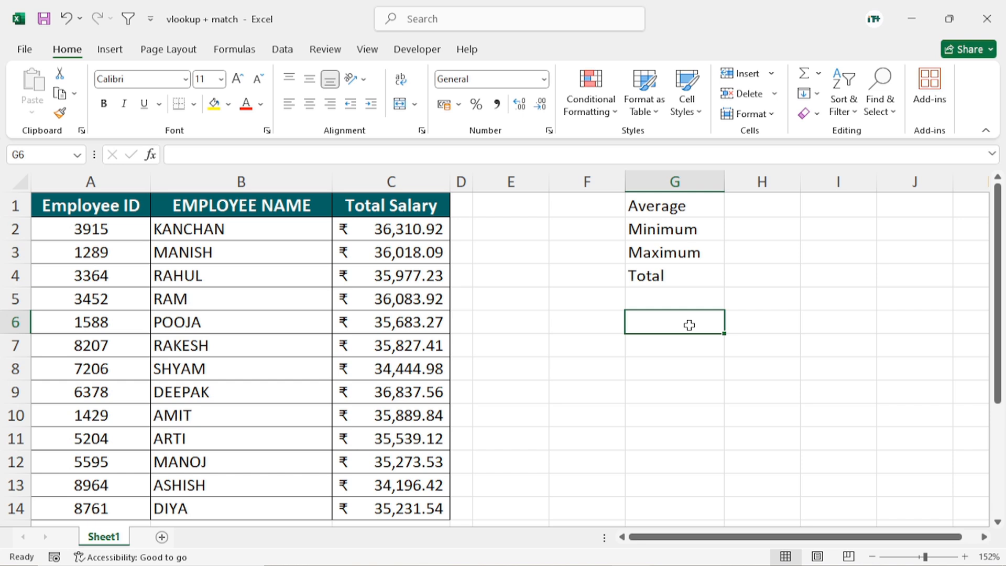
{"action": "type", "text": "=sub"}
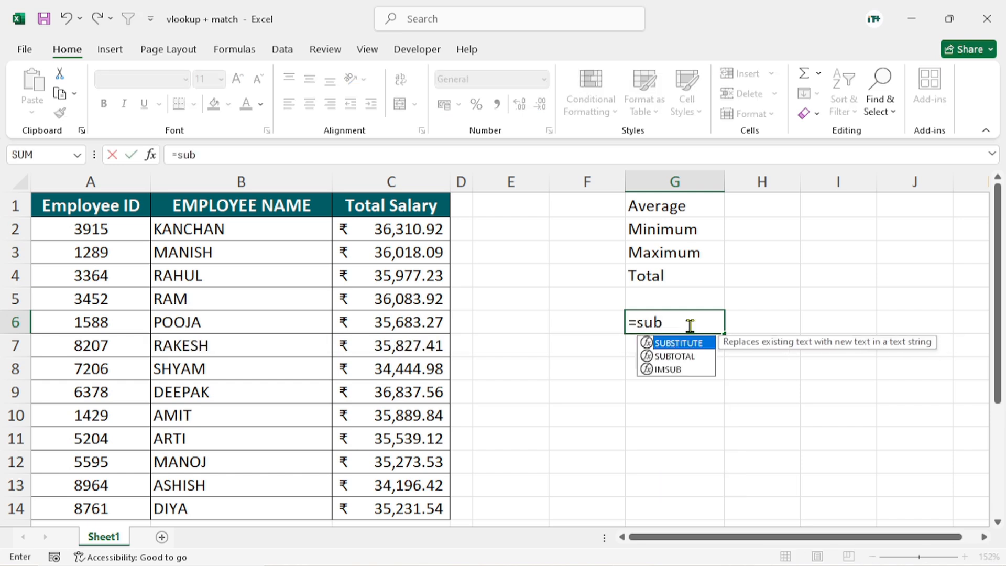
{"action": "key", "text": "Down"}
{"action": "key", "text": "Tab"}
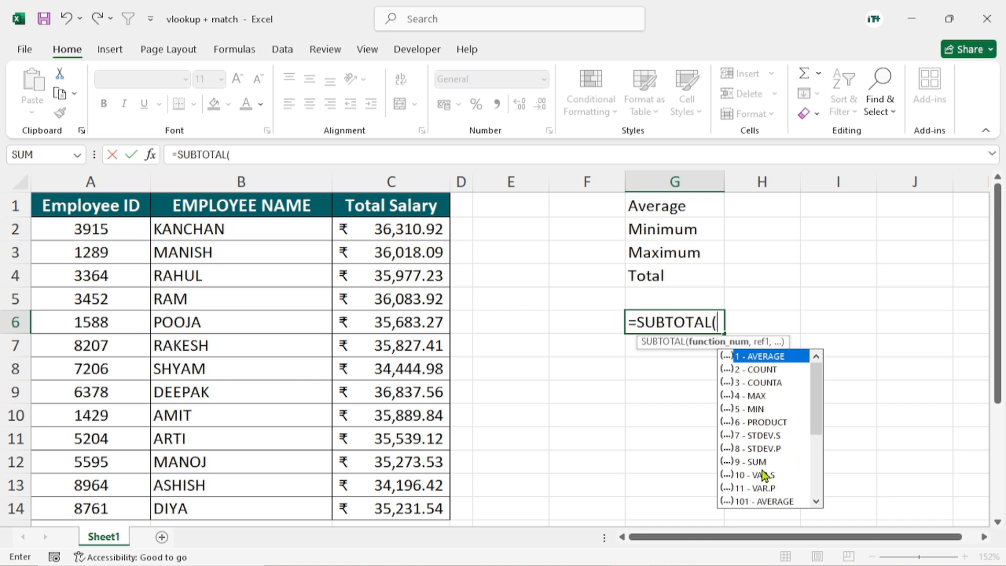
{"action": "key", "text": "Escape"}
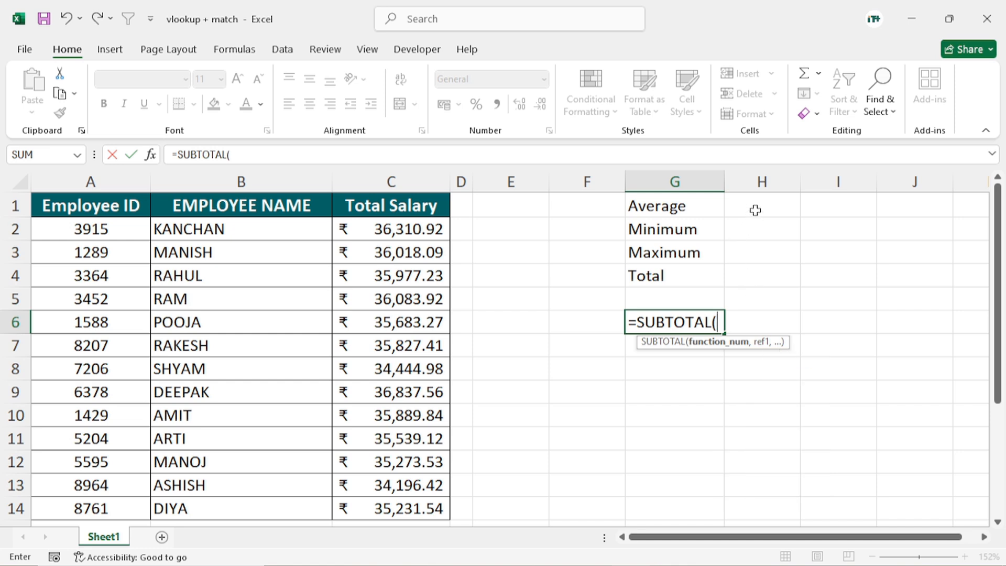
{"action": "key", "text": "Escape"}
Step: Enter the function codes 1, 4, 5 and 9 in H1:H4 beside the Average, Minimum, Maximum and Total labels
{"action": "left_click", "coordinate": [763, 216]}
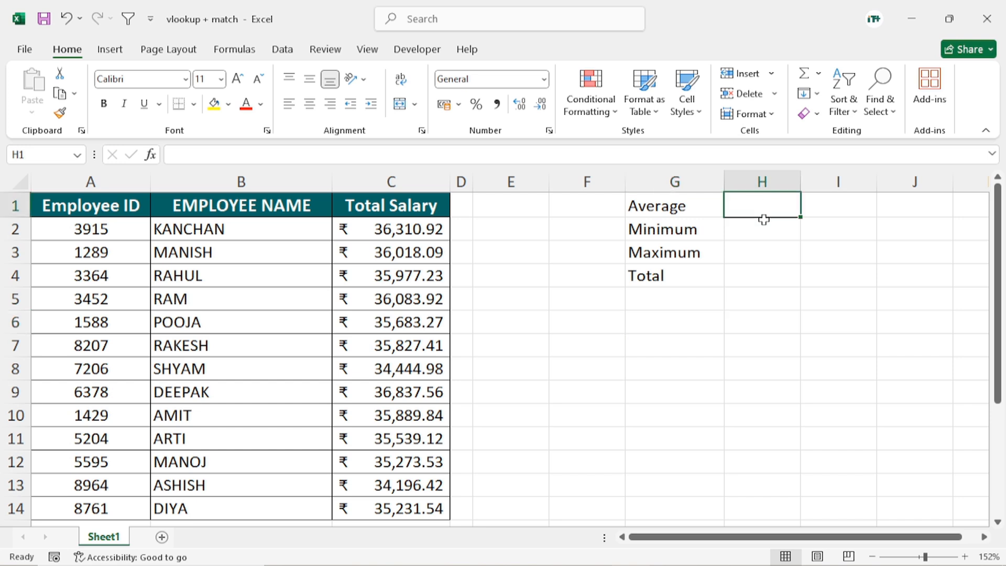
{"action": "type", "text": "1"}
{"action": "key", "text": "Return"}
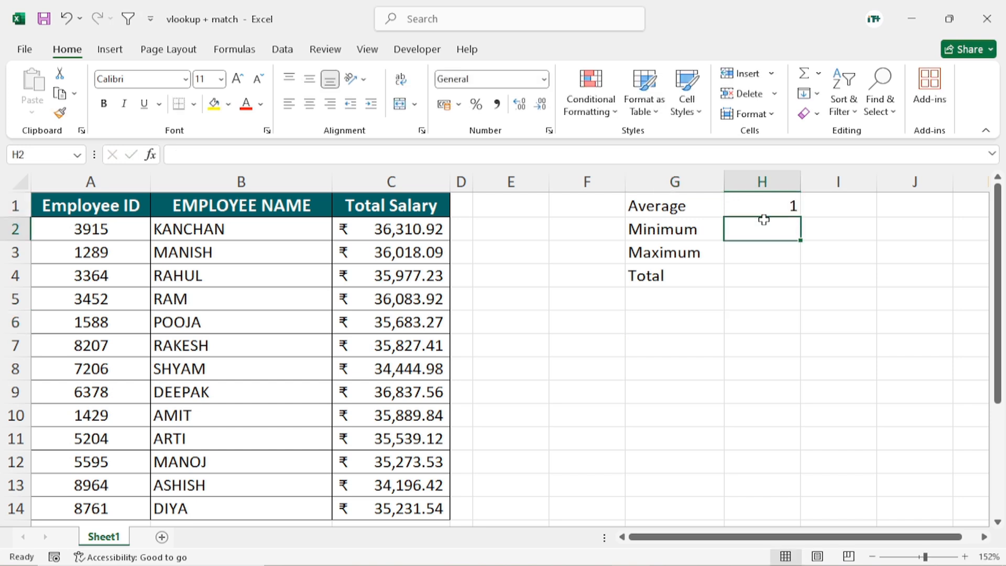
{"action": "type", "text": "4"}
{"action": "key", "text": "Return"}
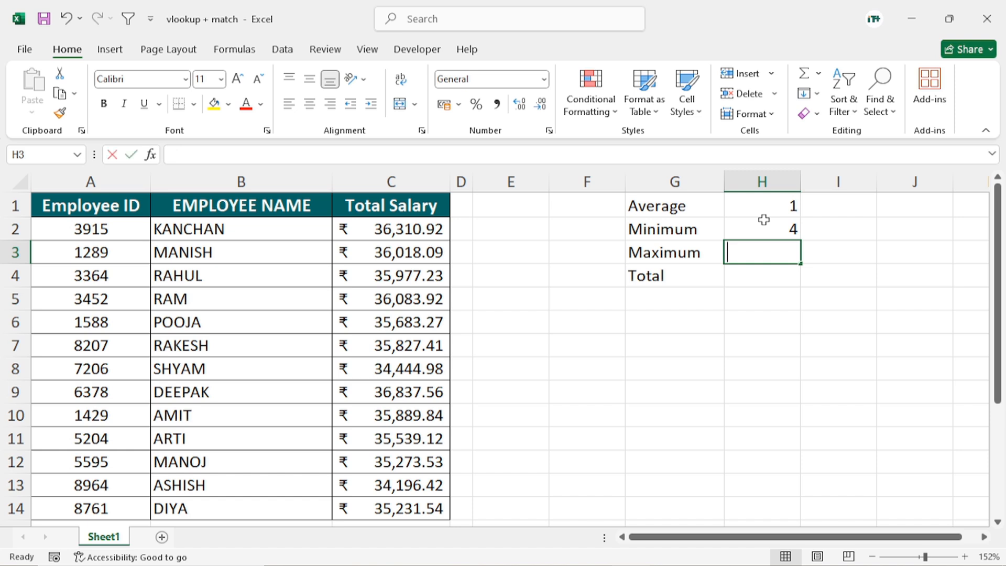
{"action": "type", "text": "5"}
{"action": "key", "text": "Return"}
{"action": "type", "text": "9"}
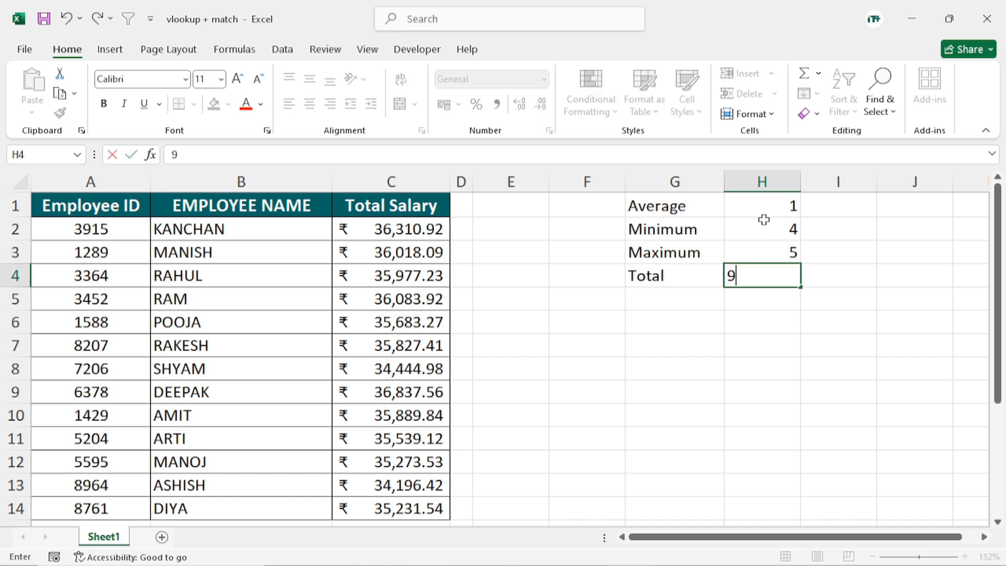
{"action": "key", "text": "Return"}
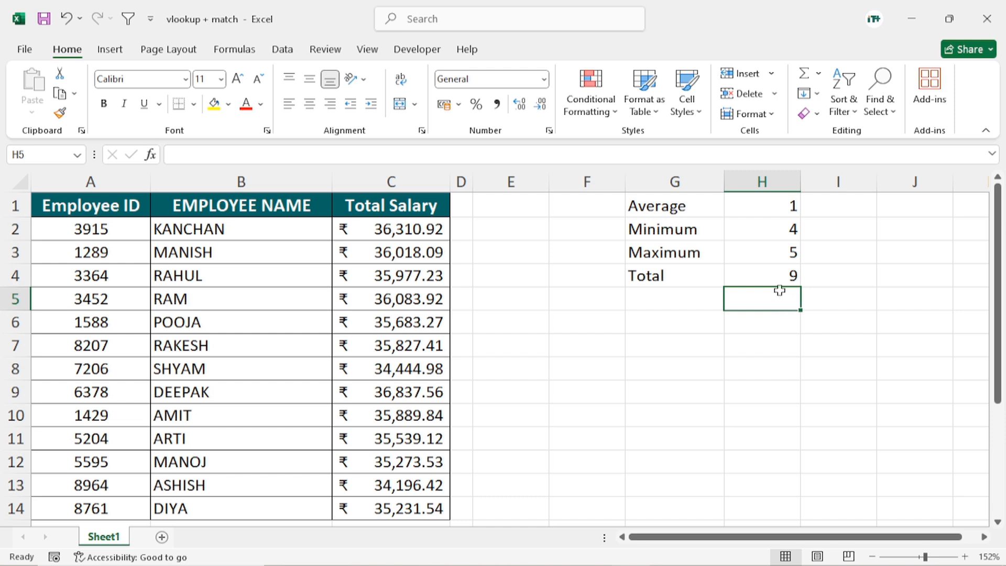
Step: Widen column E and add a list validation dropdown to cell E1 with the source =$G$1:$G$4
{"action": "left_click_drag", "start_coordinate": [548, 184], "coordinate": [600, 184]}
{"action": "left_click", "coordinate": [547, 204]}
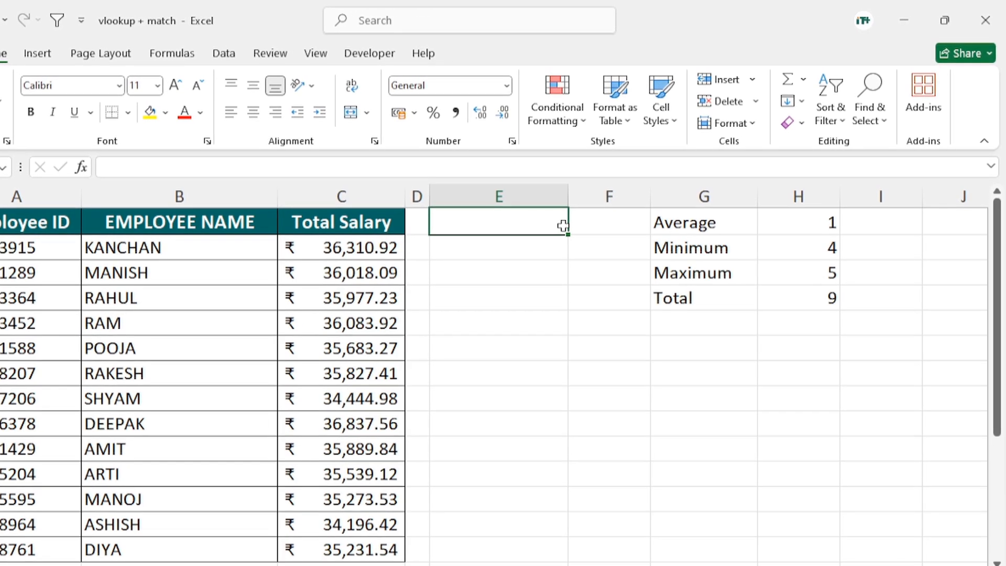
{"action": "left_click", "coordinate": [224, 54]}
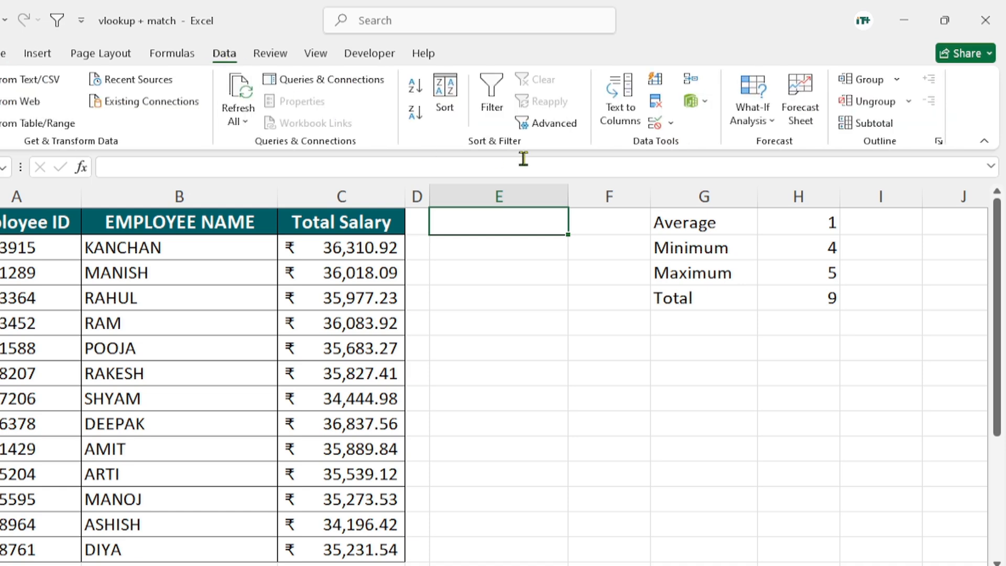
{"action": "left_click", "coordinate": [670, 125]}
{"action": "left_click", "coordinate": [695, 150]}
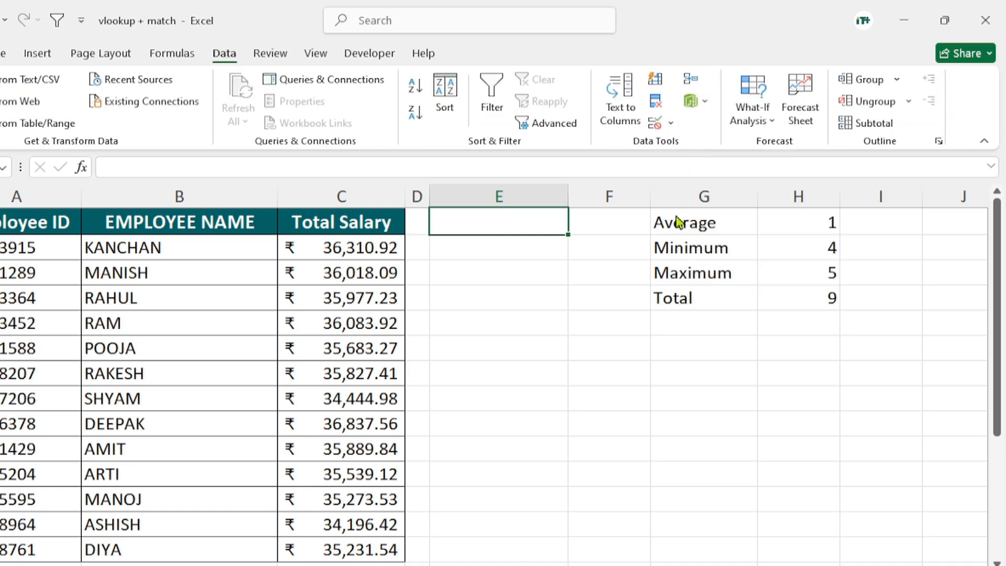
{"action": "left_click_drag", "start_coordinate": [252, 294], "coordinate": [477, 275]}
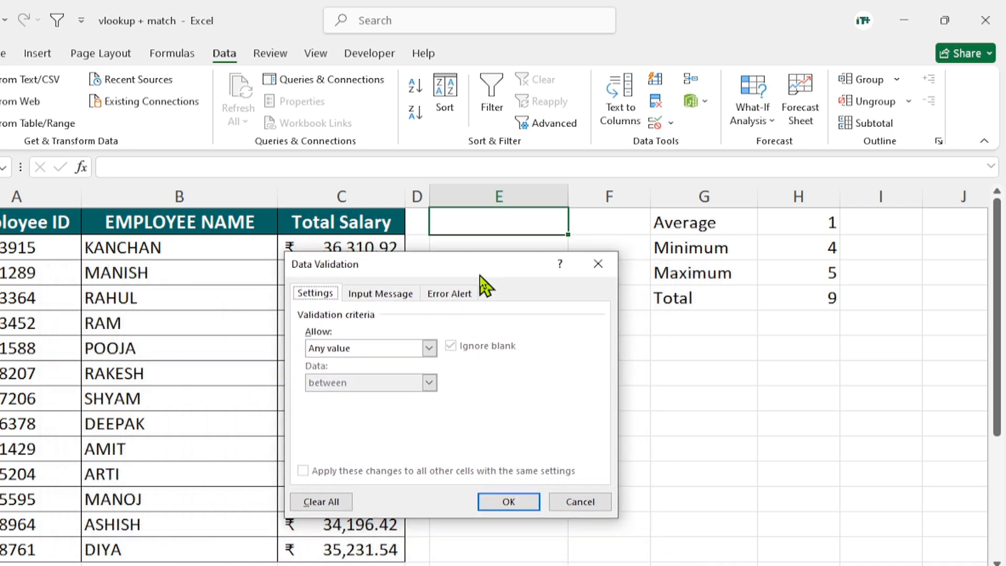
{"action": "left_click", "coordinate": [357, 350]}
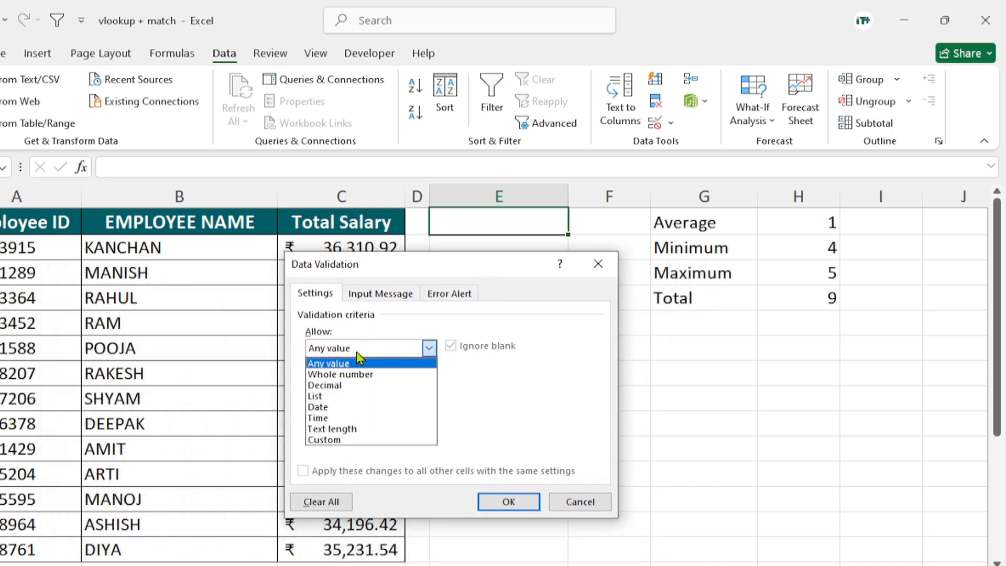
{"action": "left_click", "coordinate": [331, 399]}
{"action": "left_click_drag", "start_coordinate": [423, 274], "coordinate": [338, 258]}
{"action": "left_click", "coordinate": [241, 401]}
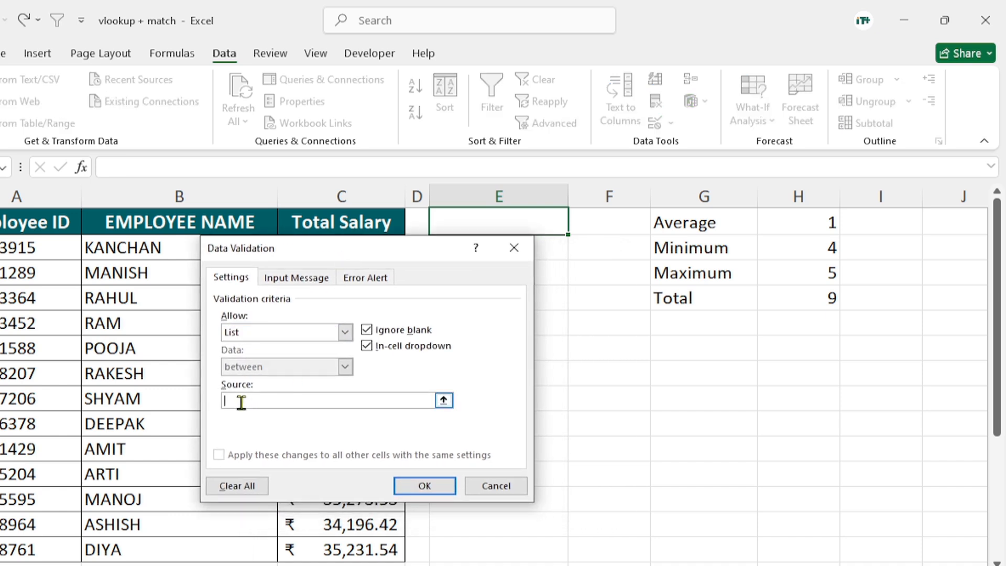
{"action": "left_click_drag", "start_coordinate": [690, 224], "coordinate": [690, 294]}
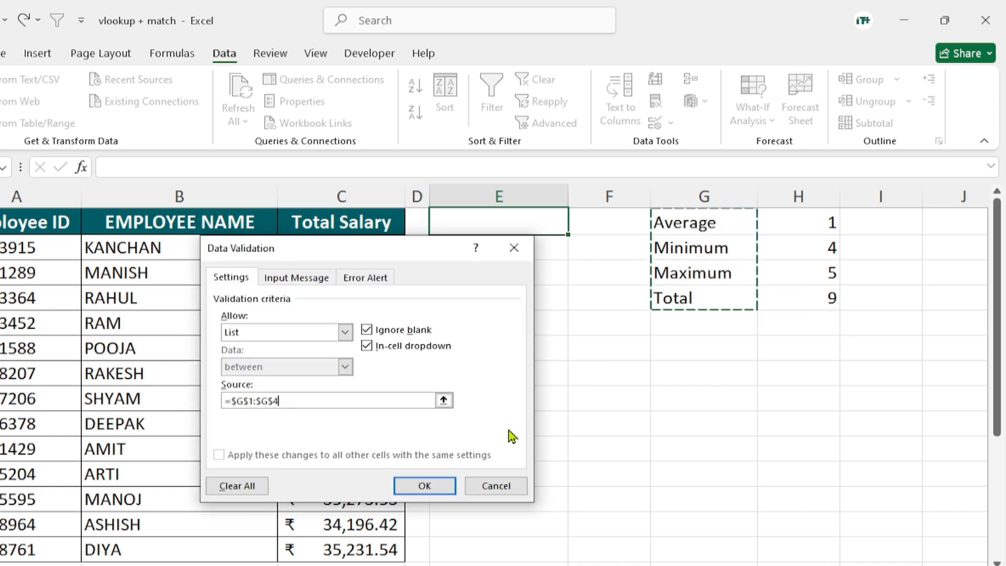
{"action": "left_click", "coordinate": [426, 484]}
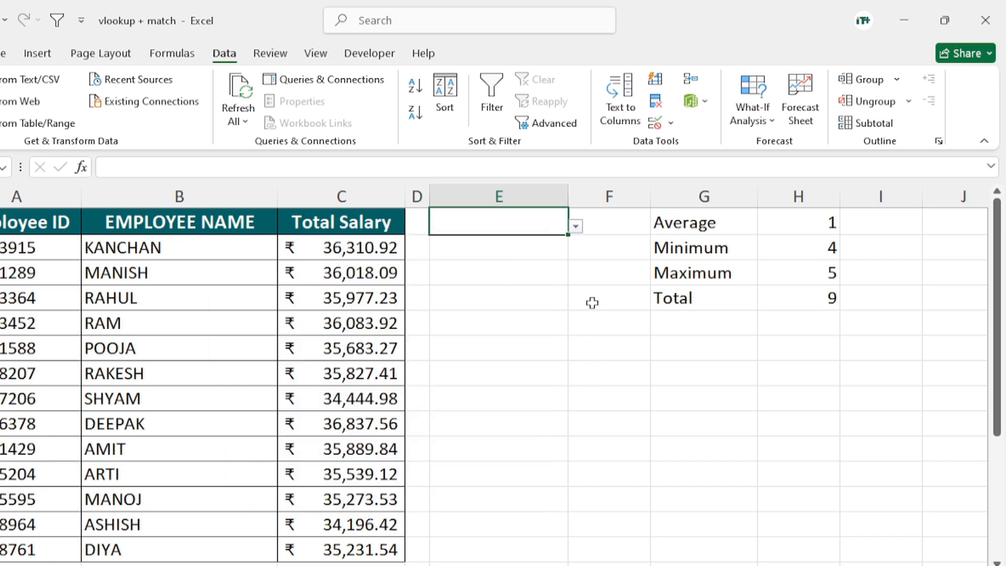
Step: Test the dropdown in cell E1 by choosing Average and then Minimum
{"action": "left_click", "coordinate": [575, 226]}
{"action": "left_click", "coordinate": [456, 244]}
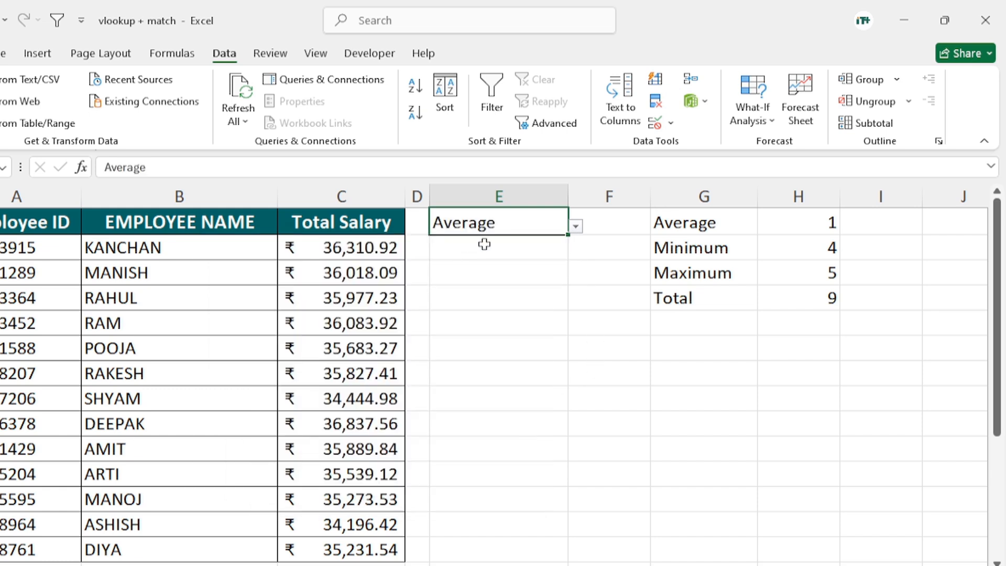
{"action": "left_click", "coordinate": [575, 227]}
{"action": "left_click", "coordinate": [484, 257]}
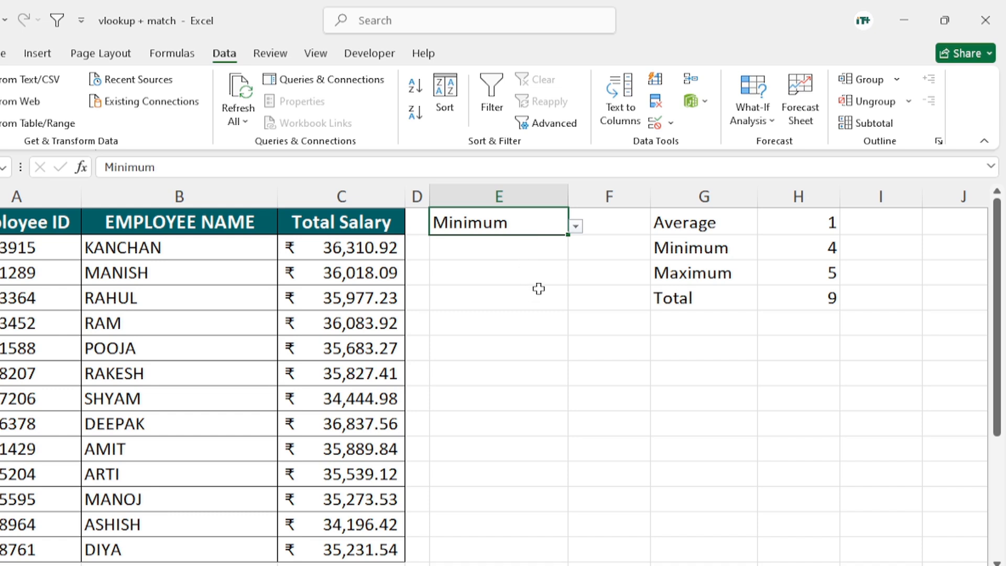
{"action": "left_click", "coordinate": [632, 350]}
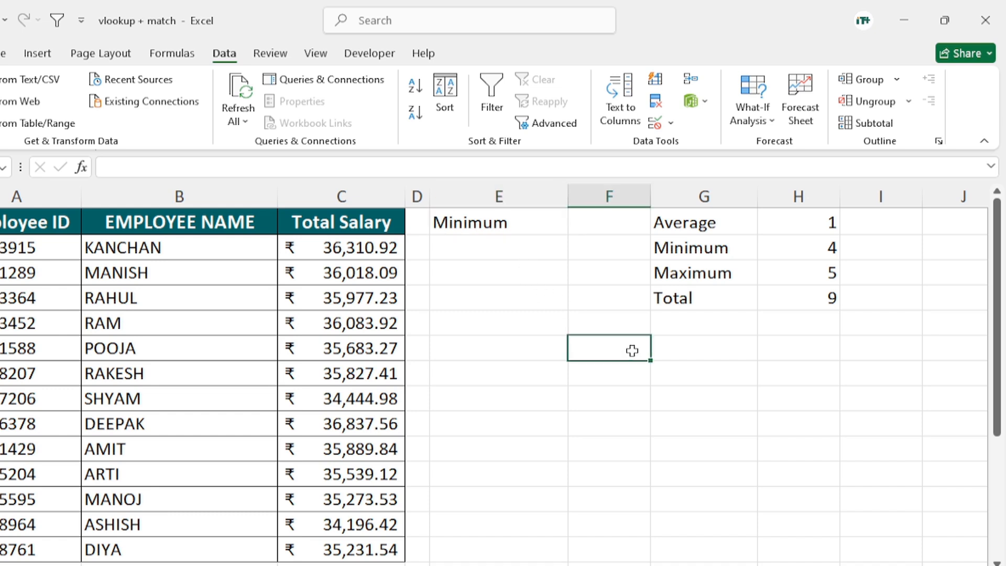
Step: Start a SUBTOTAL formula in cell E5 to review its function_num argument, and cancel the entry
{"action": "left_click", "coordinate": [480, 249]}
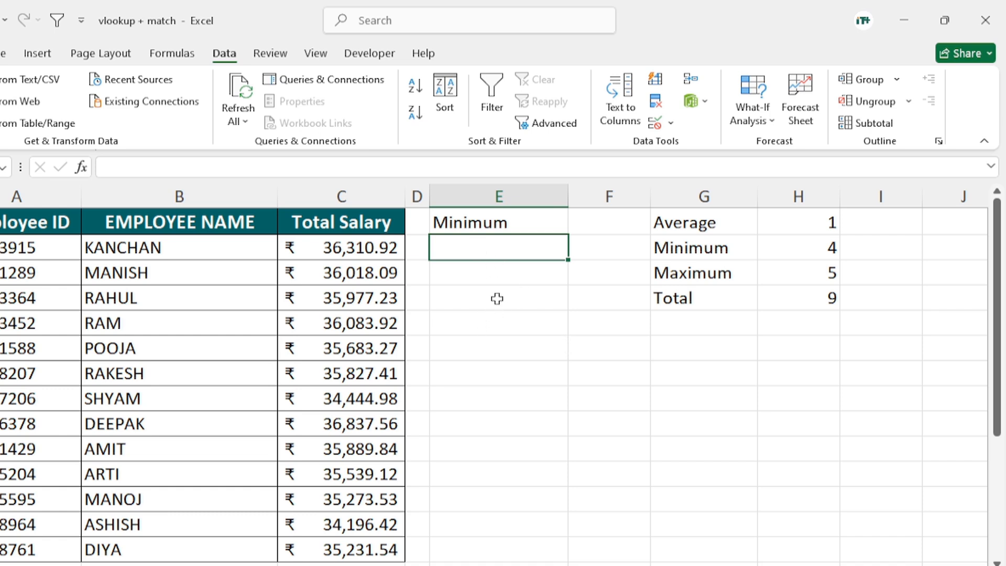
{"action": "left_click", "coordinate": [486, 322]}
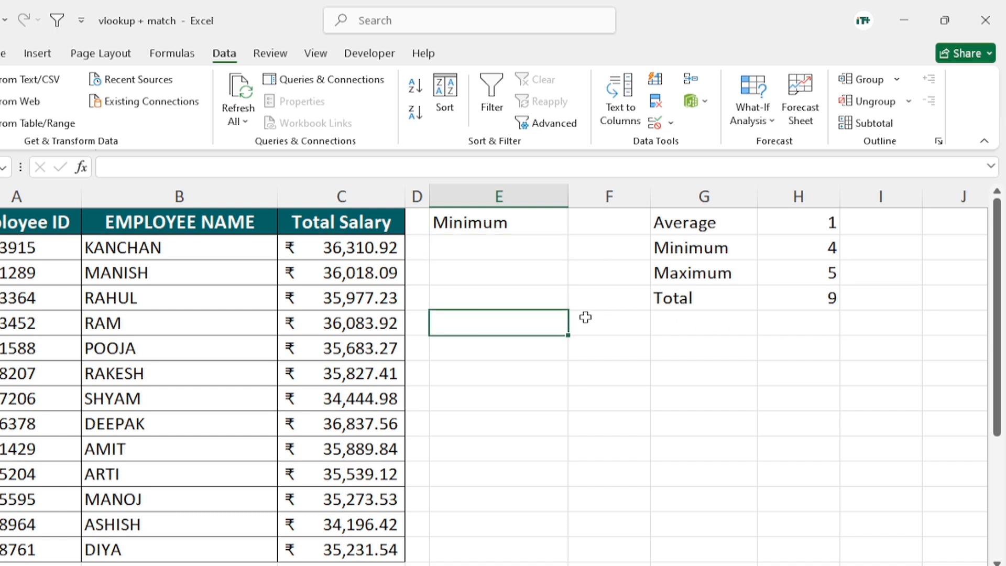
{"action": "type", "text": "=sub"}
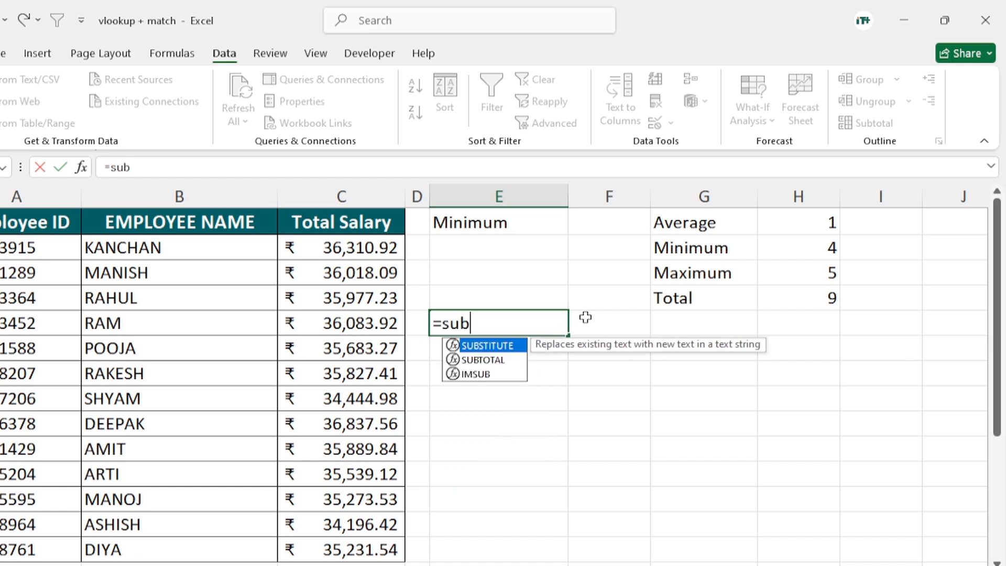
{"action": "key", "text": "Down"}
{"action": "key", "text": "Tab"}
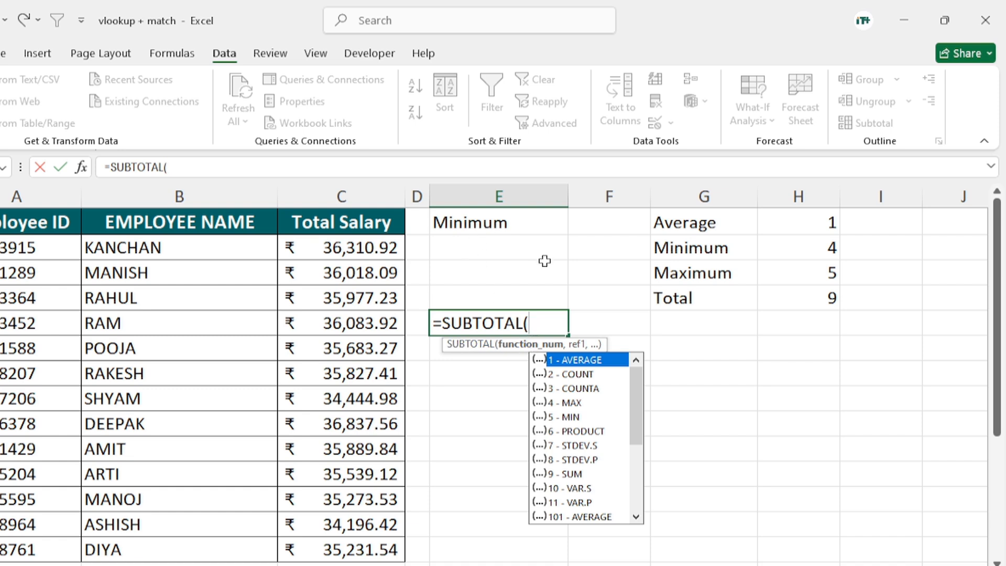
{"action": "key", "text": "Escape"}
{"action": "key", "text": "Escape"}
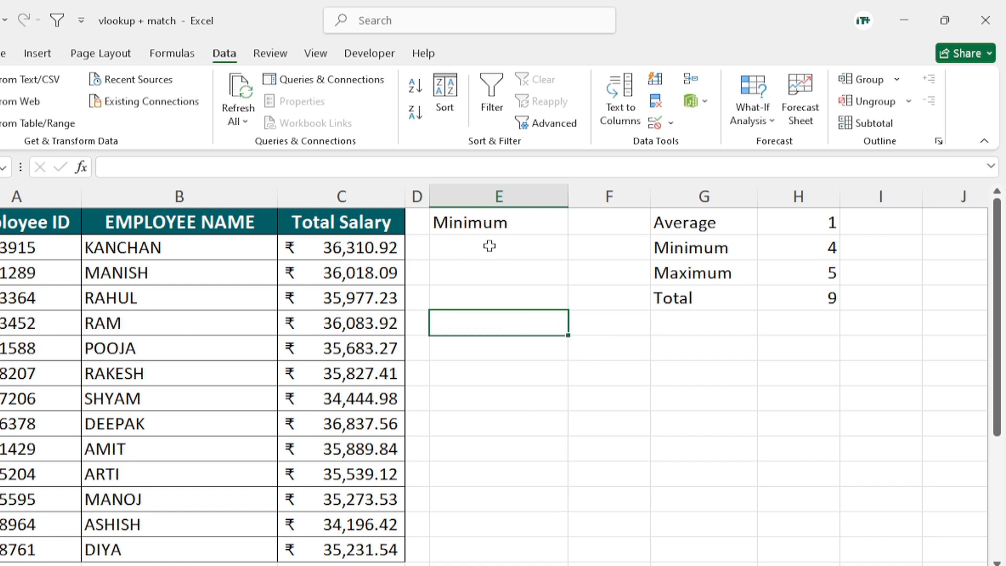
Step: Enter =VLOOKUP(E1,G1:H4,2,0) in cell E2 to look up the function code for the option chosen in E1
{"action": "left_click", "coordinate": [488, 245]}
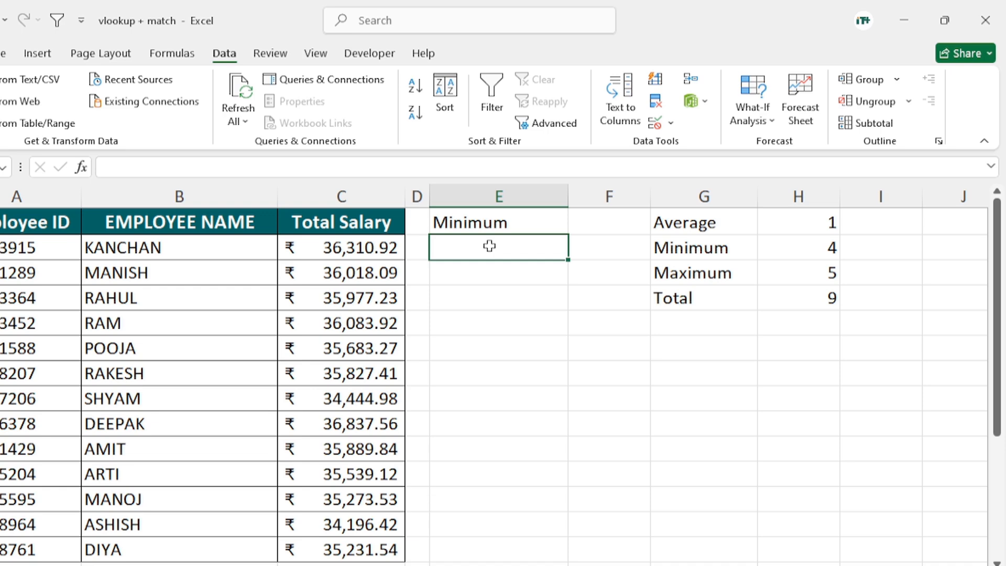
{"action": "type", "text": "="}
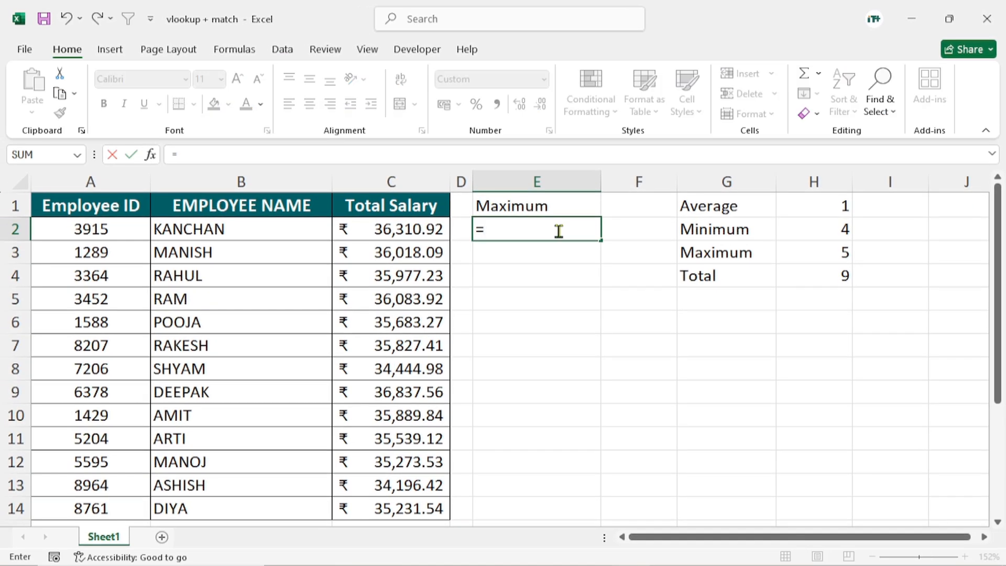
{"action": "type", "text": "vlo"}
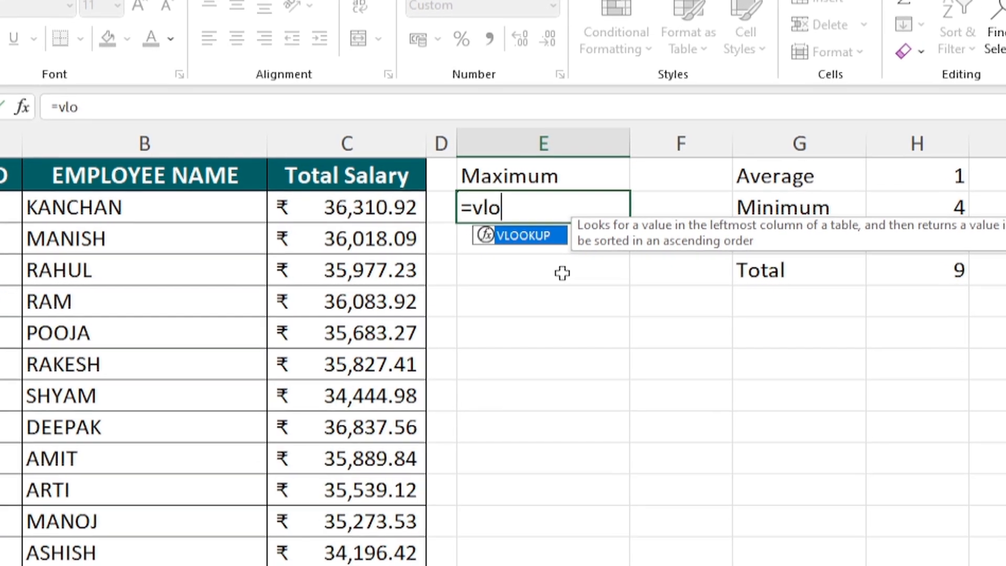
{"action": "key", "text": "Tab"}
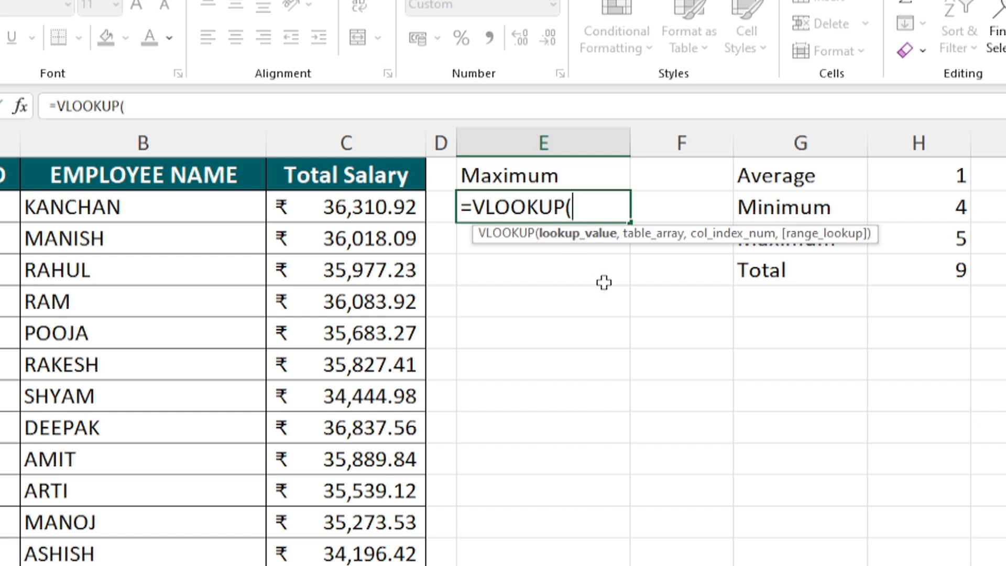
{"action": "left_click", "coordinate": [533, 175]}
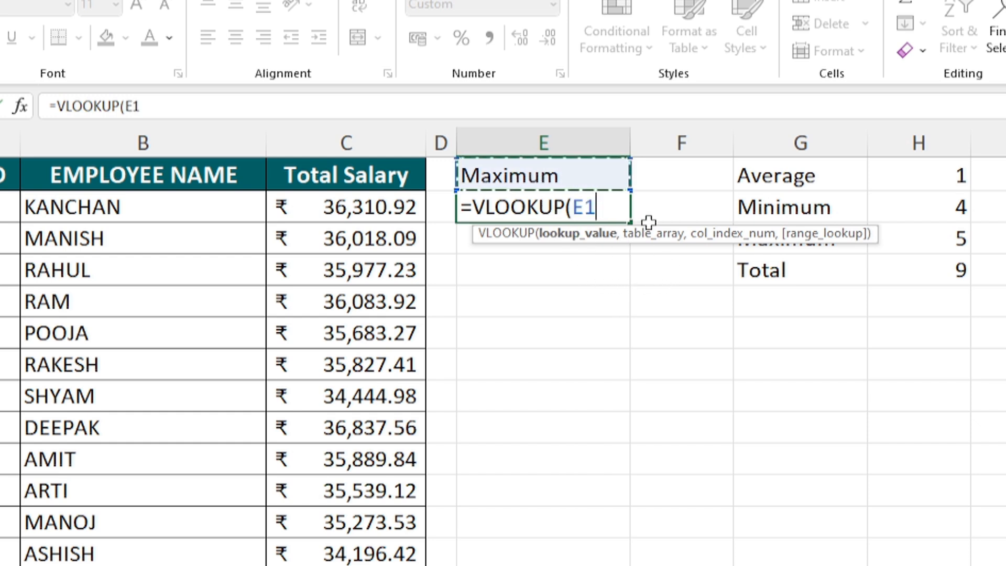
{"action": "type", "text": ","}
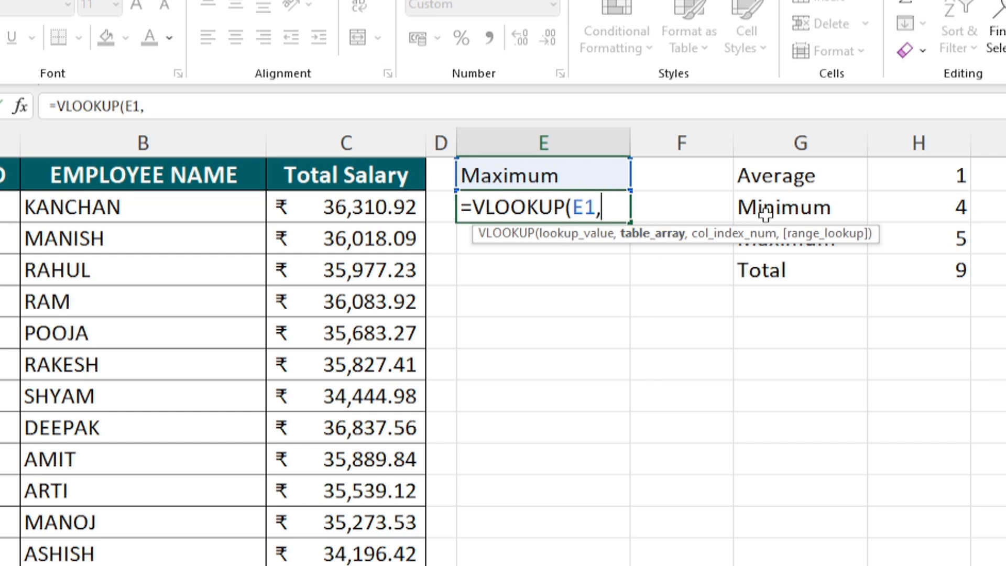
{"action": "left_click_drag", "start_coordinate": [766, 168], "coordinate": [931, 259]}
{"action": "type", "text": ","}
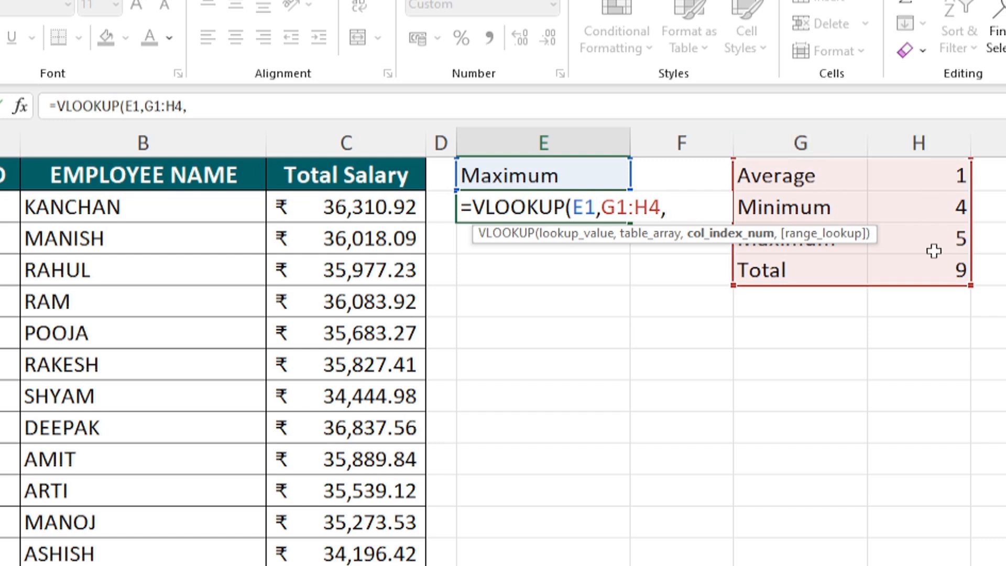
{"action": "type", "text": "2,"}
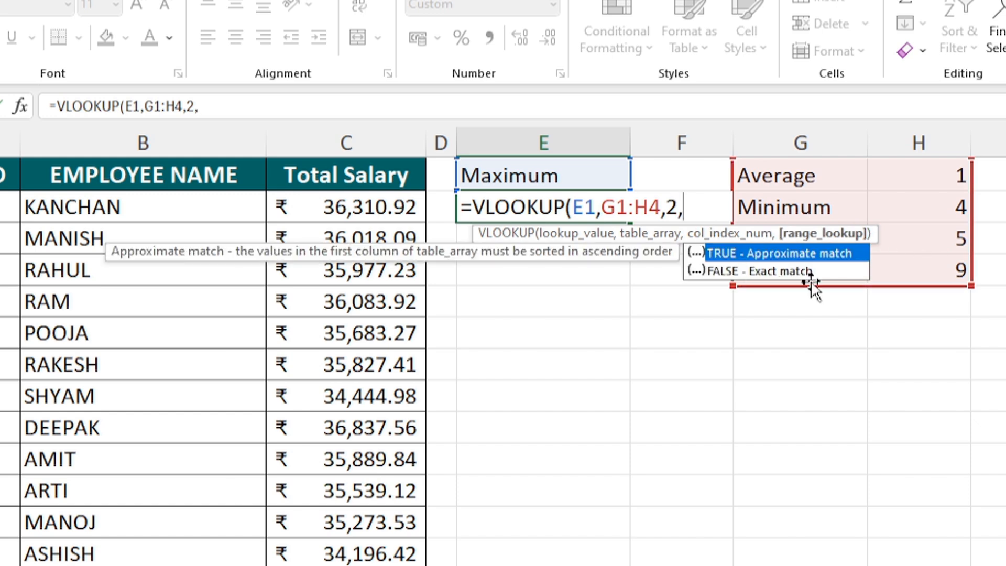
{"action": "type", "text": "0)"}
{"action": "key", "text": "Return"}
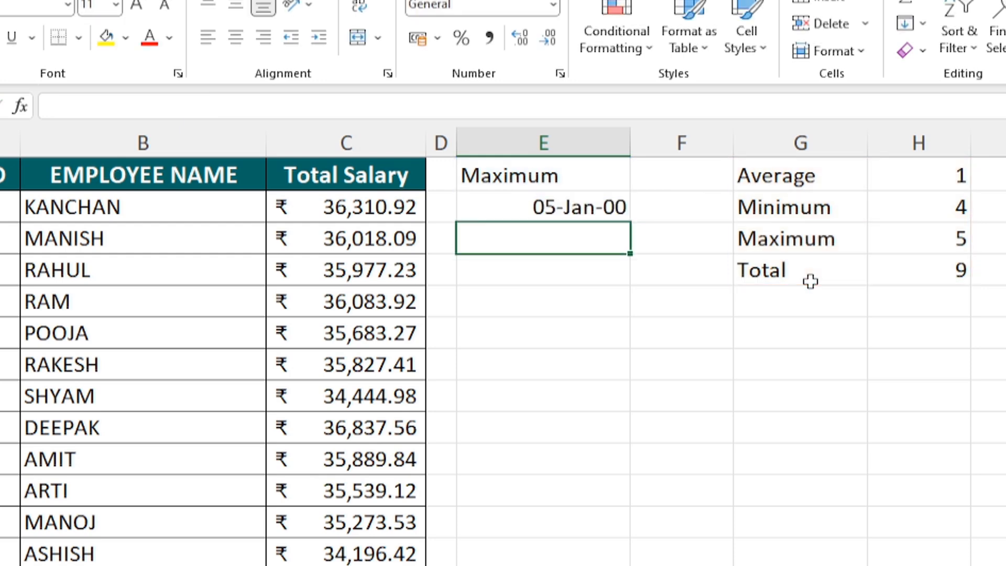
Step: Set the number format of the VLOOKUP cell E2 to General
{"action": "left_click", "coordinate": [603, 215]}
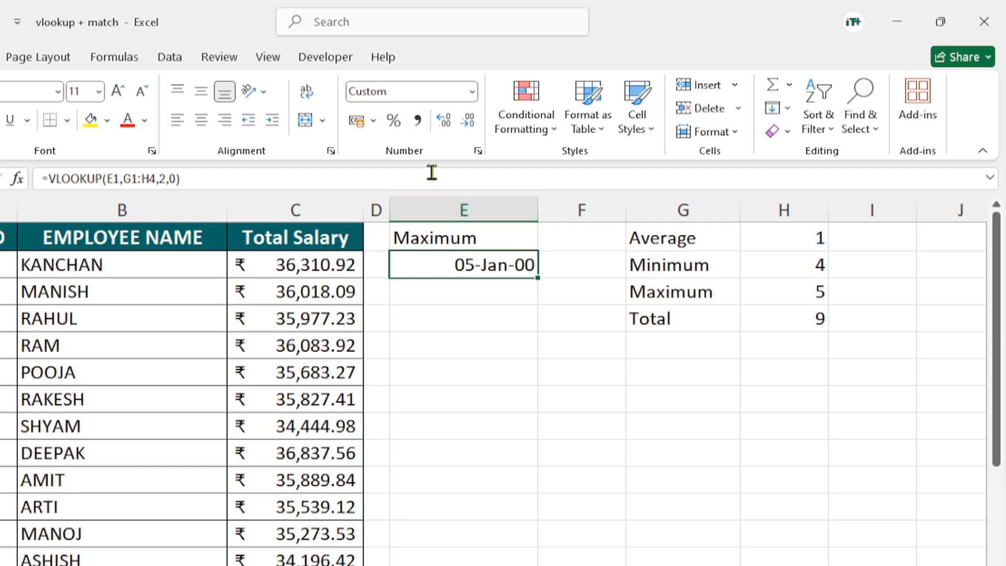
{"action": "left_click", "coordinate": [472, 92]}
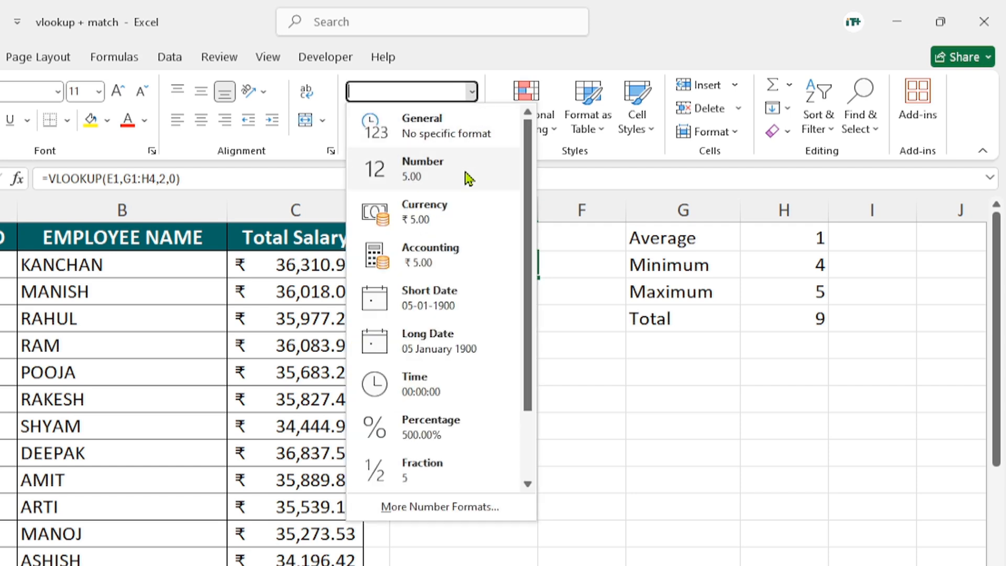
{"action": "left_click", "coordinate": [449, 135]}
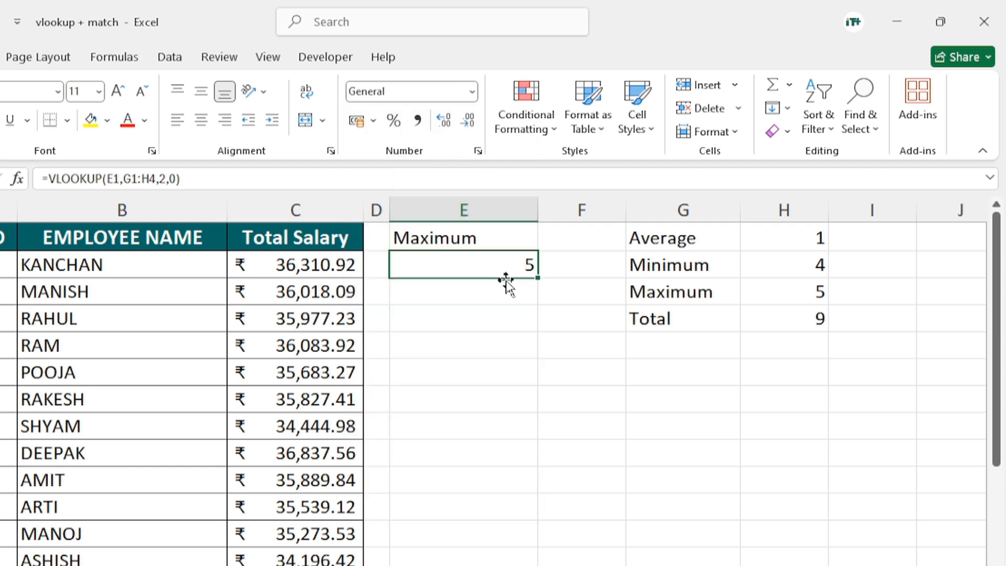
Step: Compare the lookup with the Maximum row in G3:H3, and test the E1 dropdown with Average and then Total
{"action": "left_click", "coordinate": [459, 239]}
{"action": "left_click_drag", "start_coordinate": [658, 291], "coordinate": [812, 291]}
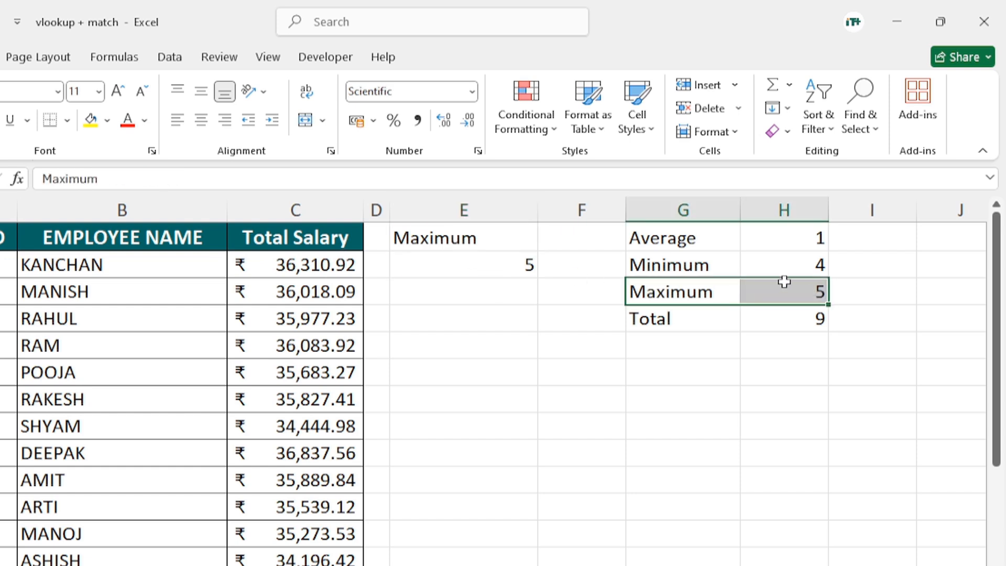
{"action": "left_click", "coordinate": [465, 237]}
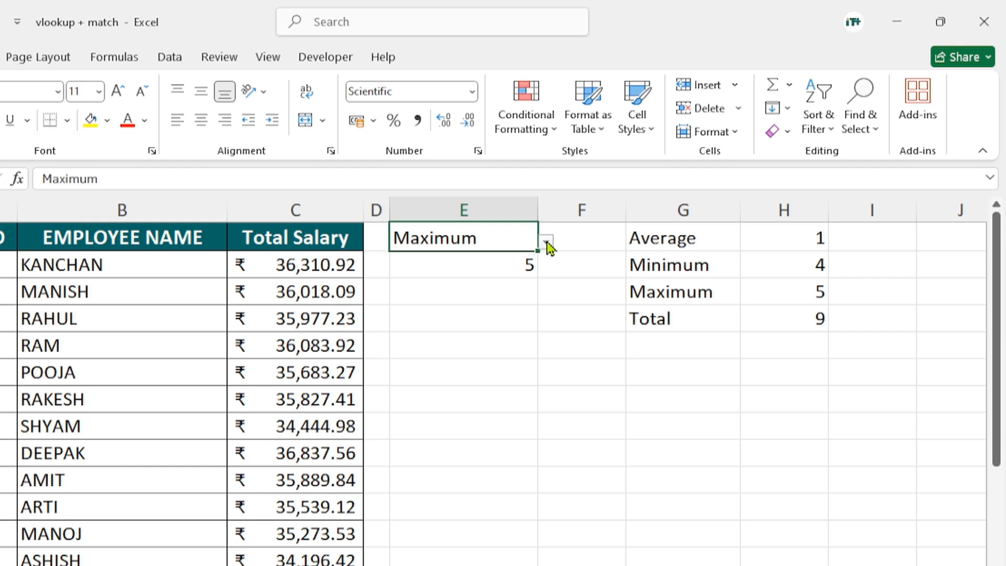
{"action": "left_click", "coordinate": [548, 242]}
{"action": "left_click", "coordinate": [442, 260]}
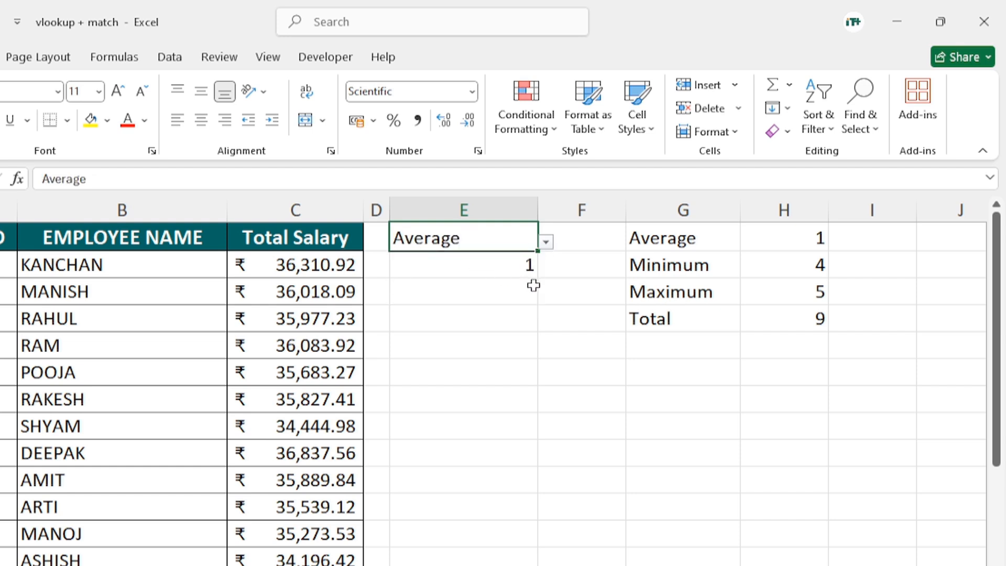
{"action": "left_click", "coordinate": [547, 242]}
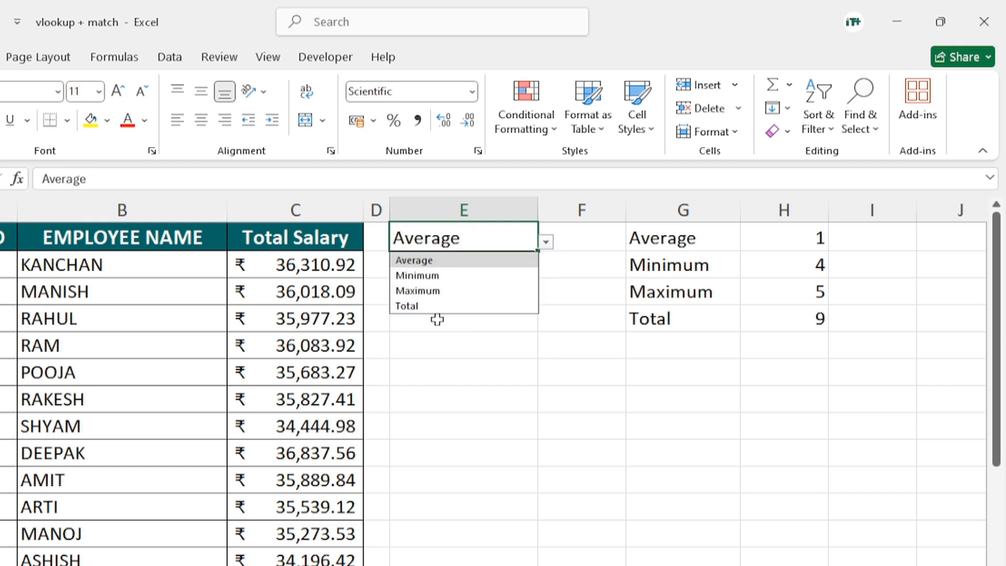
{"action": "left_click", "coordinate": [412, 306]}
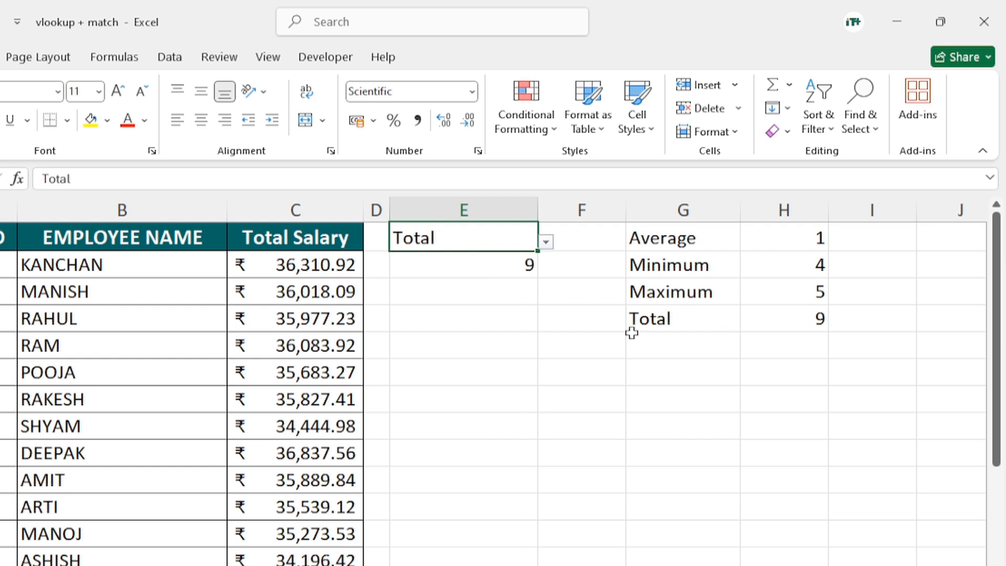
Step: Start a SUBTOTAL formula in cell E7 to review its function_num options, and cancel the entry
{"action": "left_click", "coordinate": [490, 398]}
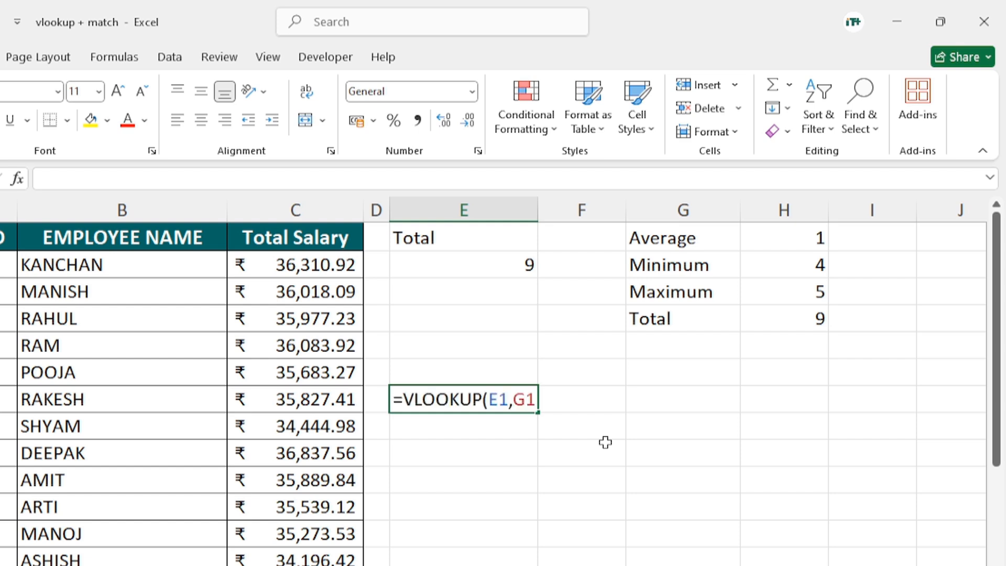
{"action": "type", "text": "=s"}
{"action": "type", "text": "ub"}
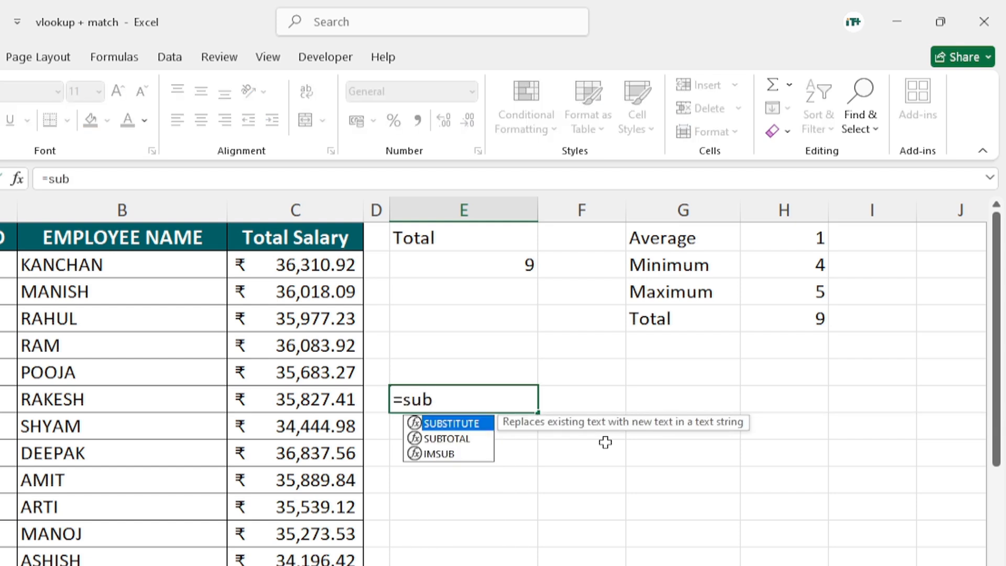
{"action": "key", "text": "Down"}
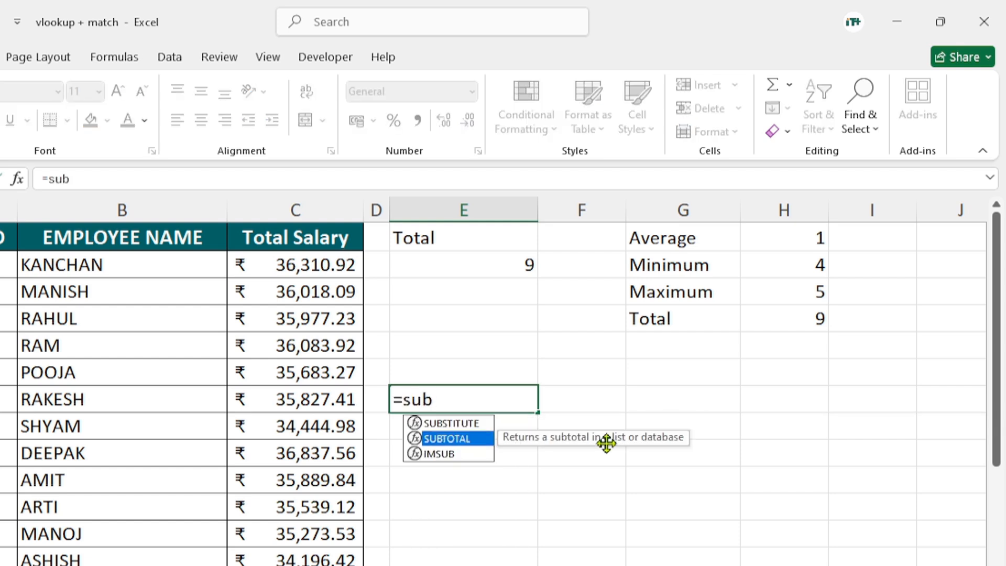
{"action": "key", "text": "Tab"}
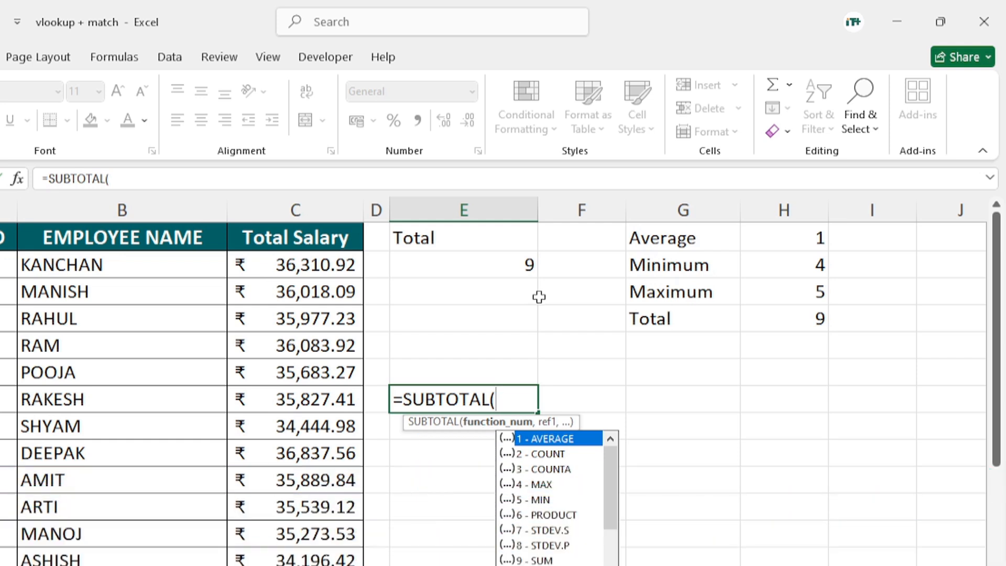
{"action": "key", "text": "Escape"}
{"action": "key", "text": "Escape"}
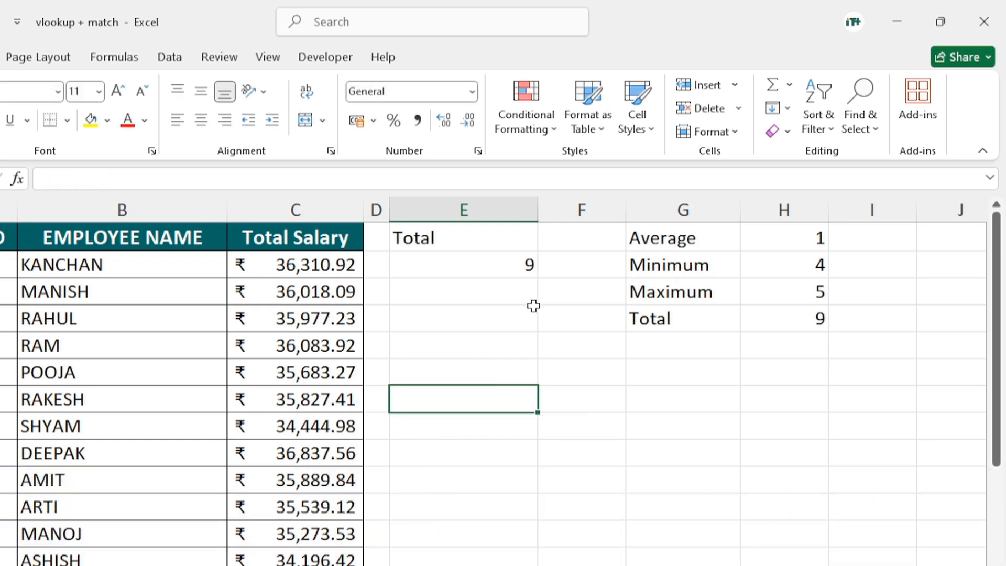
Step: Wrap the lookup in cell E2 in a SUBTOTAL over the salaries, making it =SUBTOTAL(VLOOKUP(E1,G1:H4,2,0),C2:C14)
{"action": "left_click", "coordinate": [478, 263]}
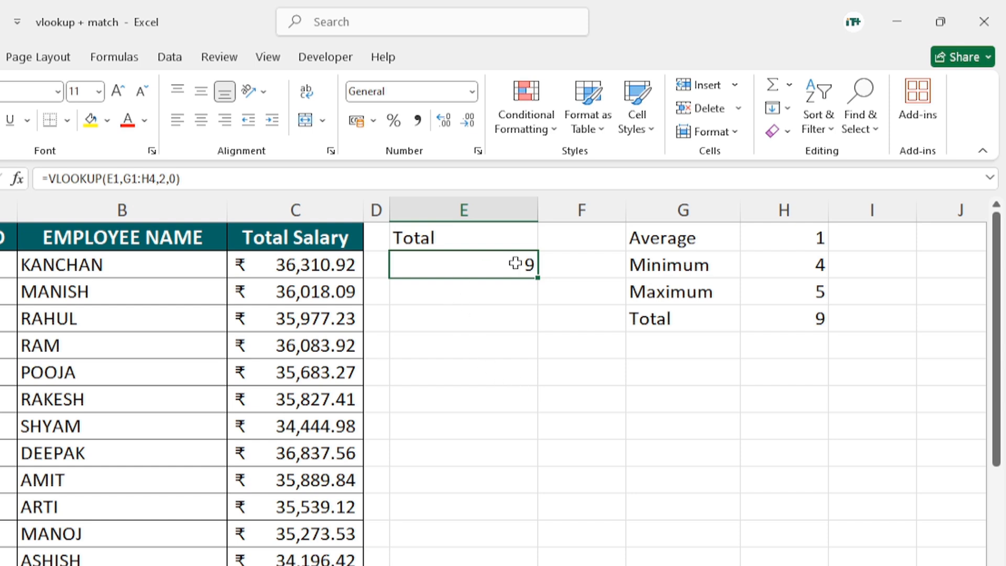
{"action": "double_click", "coordinate": [483, 265]}
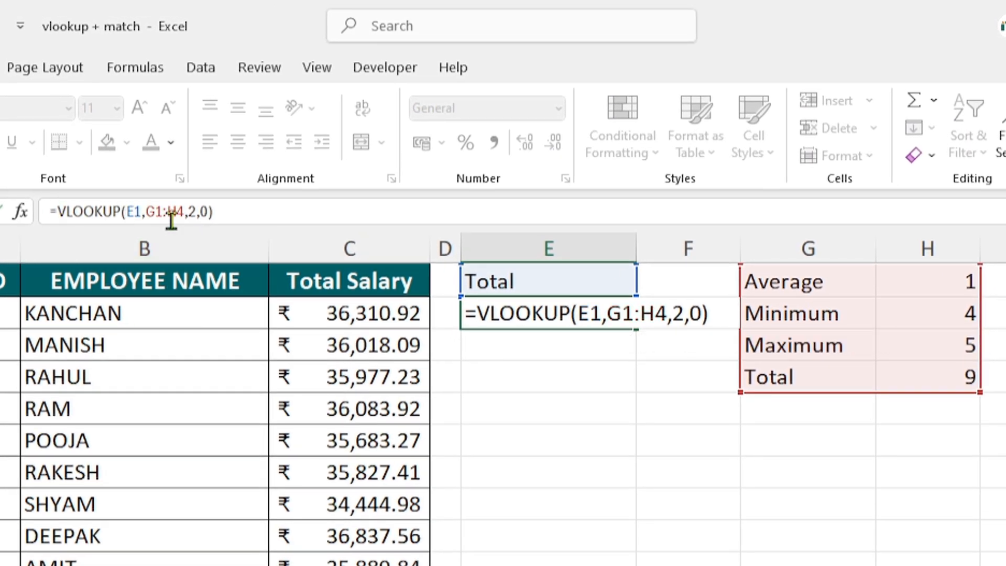
{"action": "type", "text": "sub"}
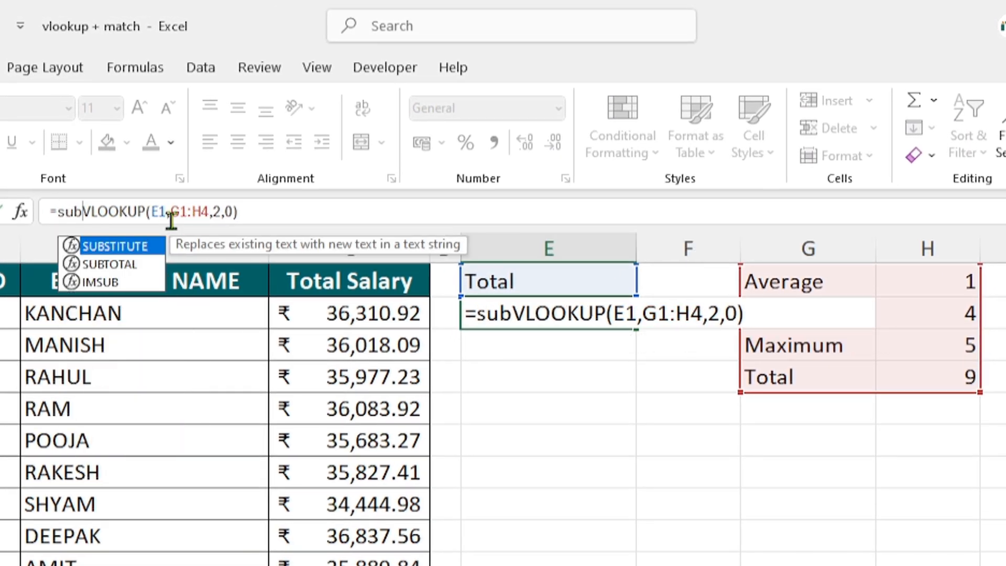
{"action": "key", "text": "Down"}
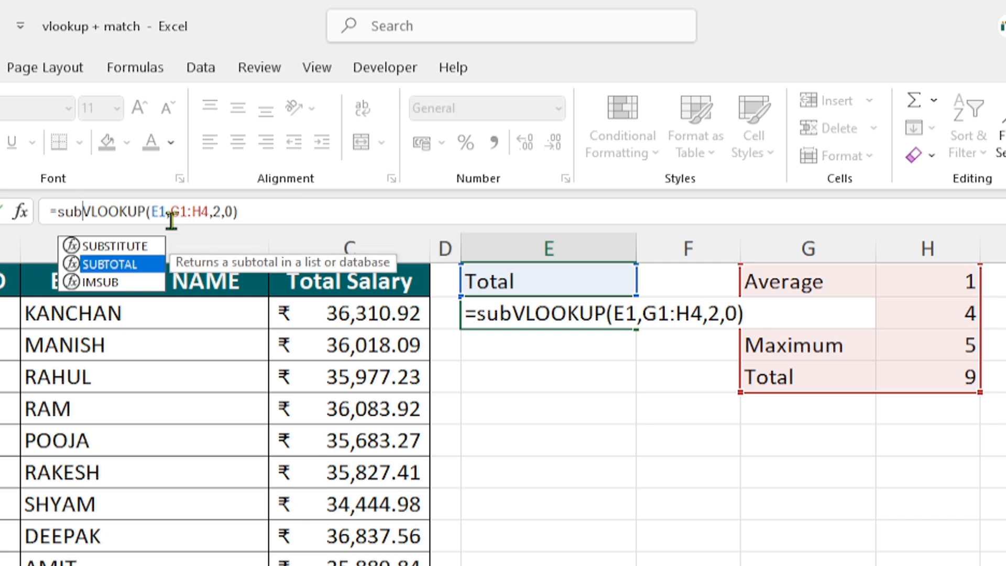
{"action": "key", "text": "Tab"}
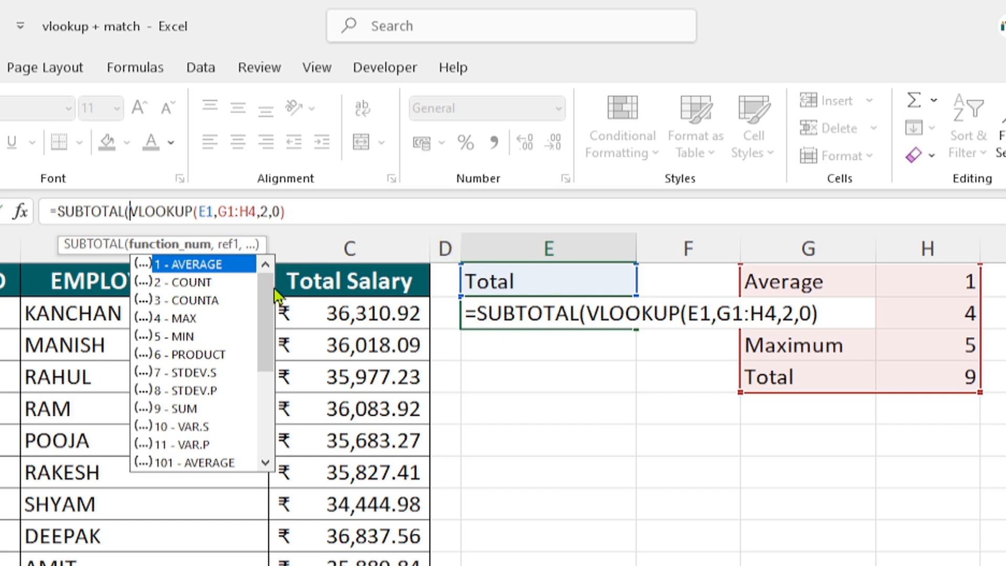
{"action": "left_click", "coordinate": [297, 211]}
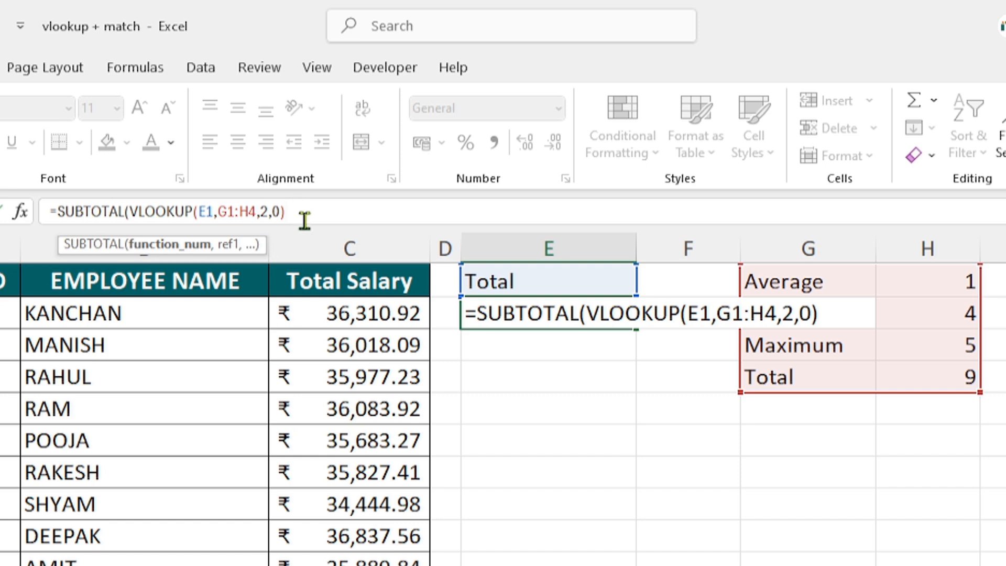
{"action": "type", "text": ","}
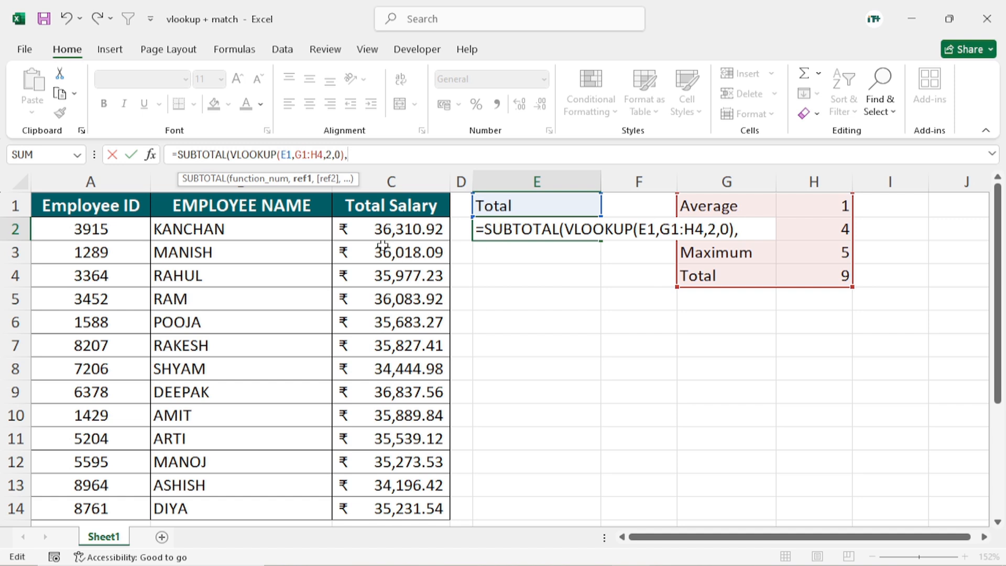
{"action": "left_click_drag", "start_coordinate": [373, 229], "coordinate": [381, 513]}
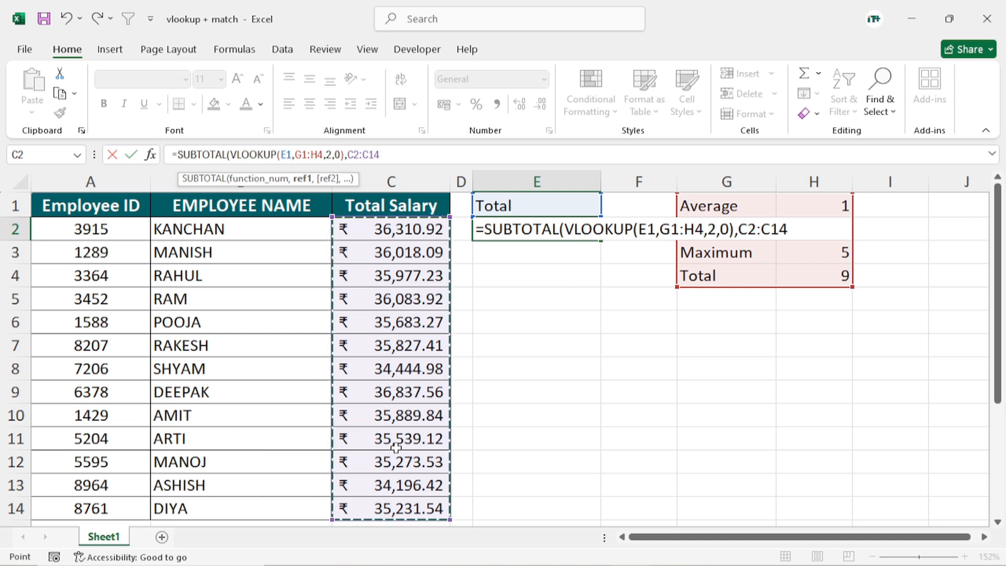
{"action": "type", "text": ")"}
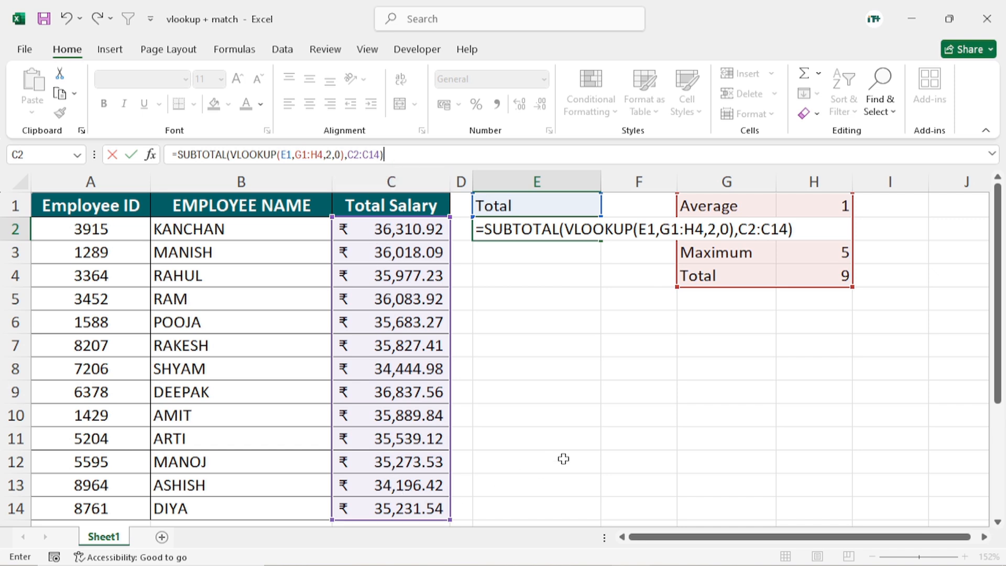
{"action": "key", "text": "Return"}
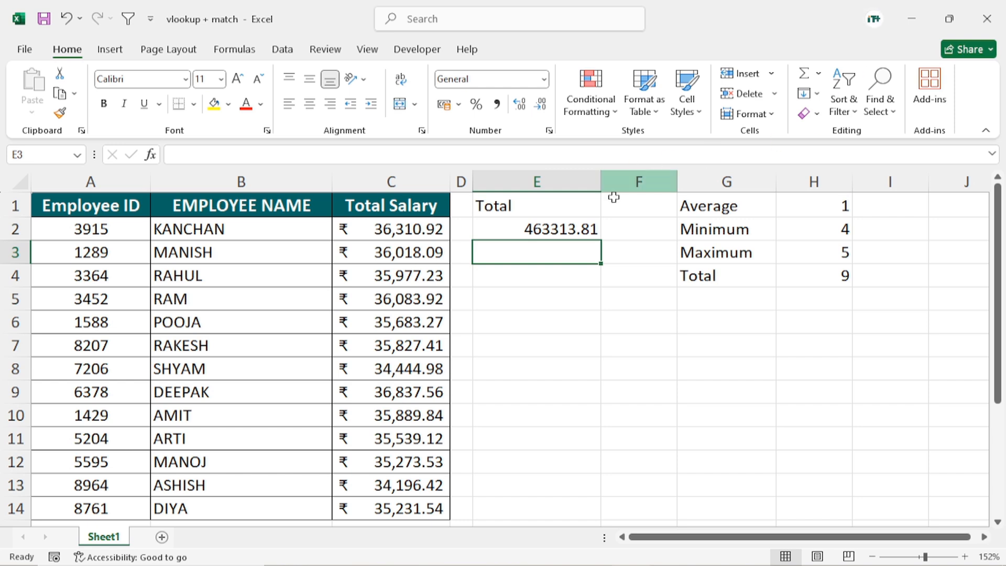
Step: Review the combined formula in E2 and test the E1 dropdown with Minimum and then Average
{"action": "left_click", "coordinate": [558, 226]}
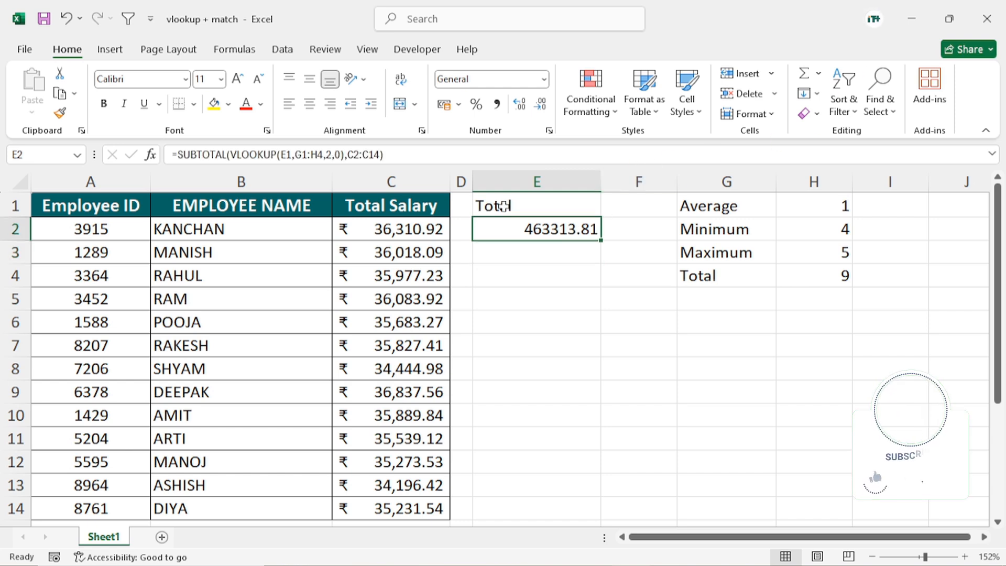
{"action": "left_click", "coordinate": [565, 201]}
{"action": "left_click", "coordinate": [608, 210]}
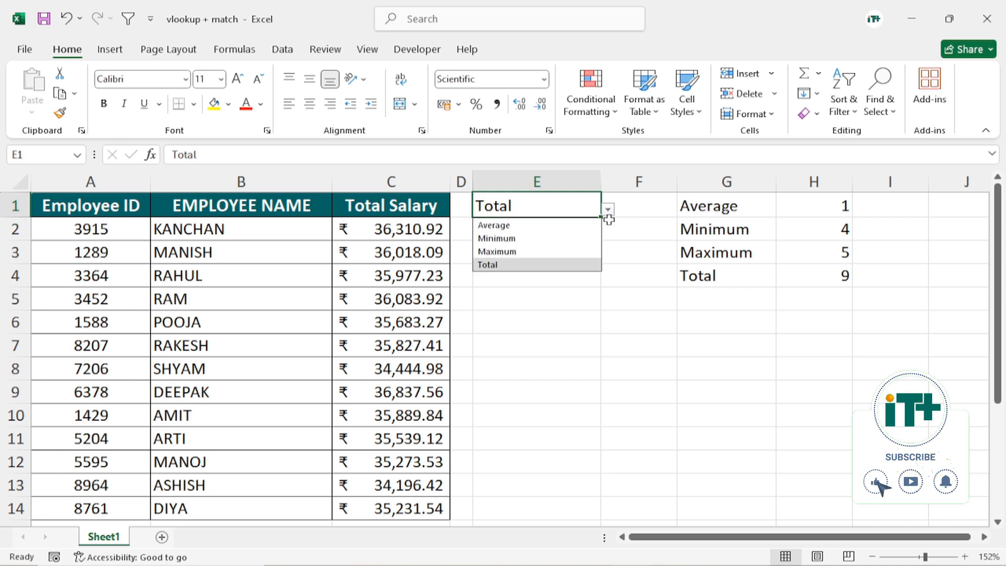
{"action": "left_click", "coordinate": [515, 239]}
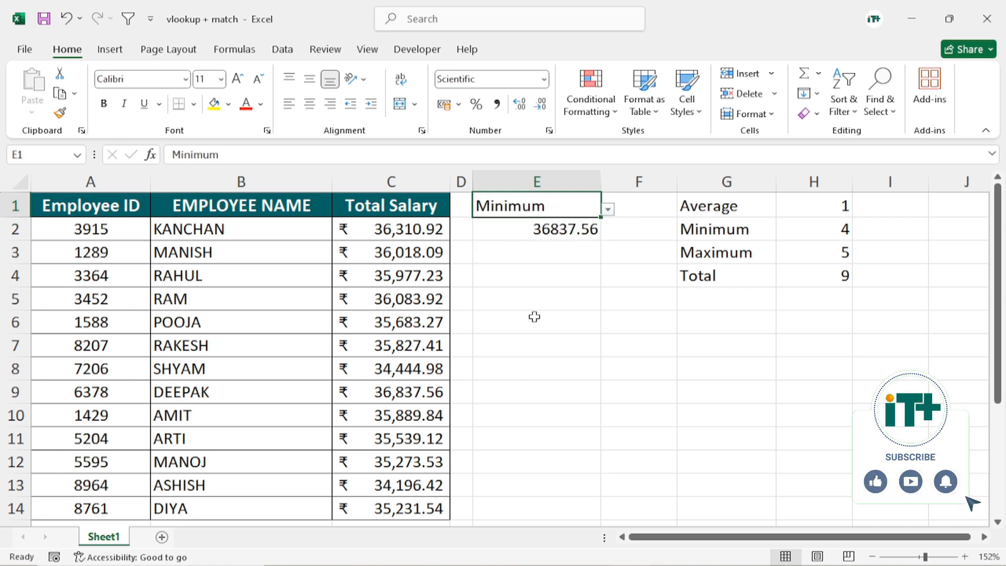
{"action": "left_click", "coordinate": [607, 210]}
{"action": "left_click", "coordinate": [518, 224]}
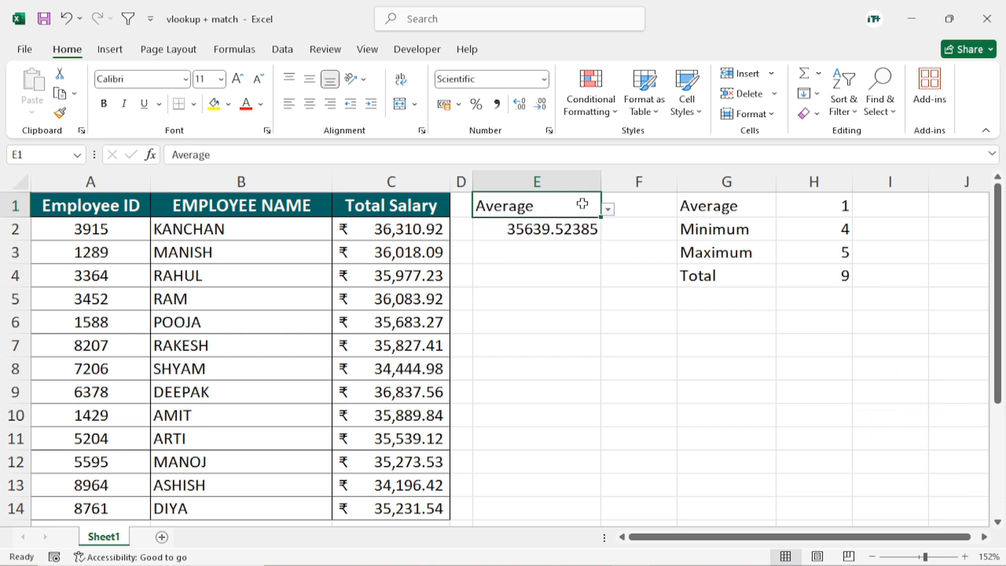
Step: Reduce the displayed result in cell E2 to two decimal places
{"action": "left_click", "coordinate": [554, 231]}
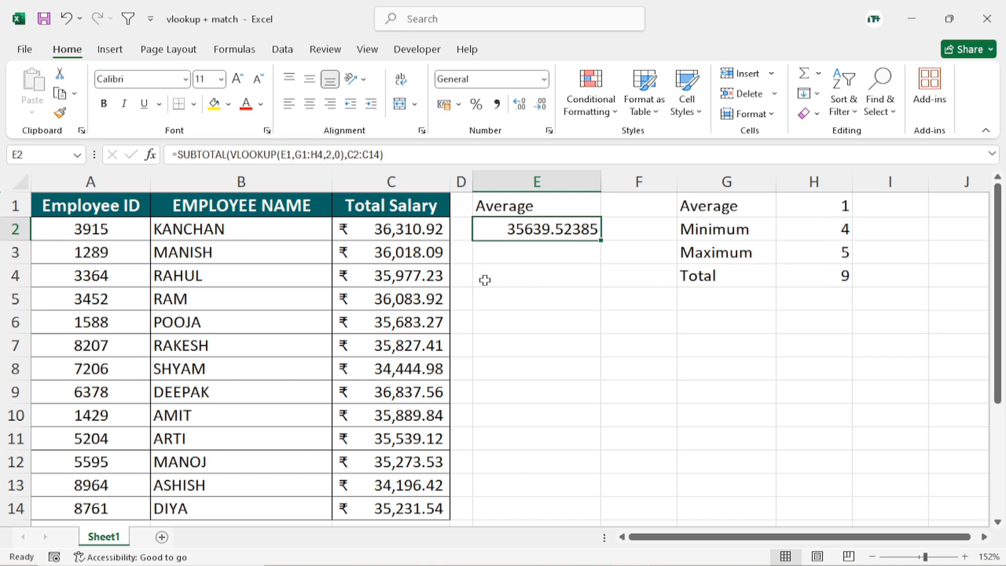
{"action": "left_click", "coordinate": [542, 322]}
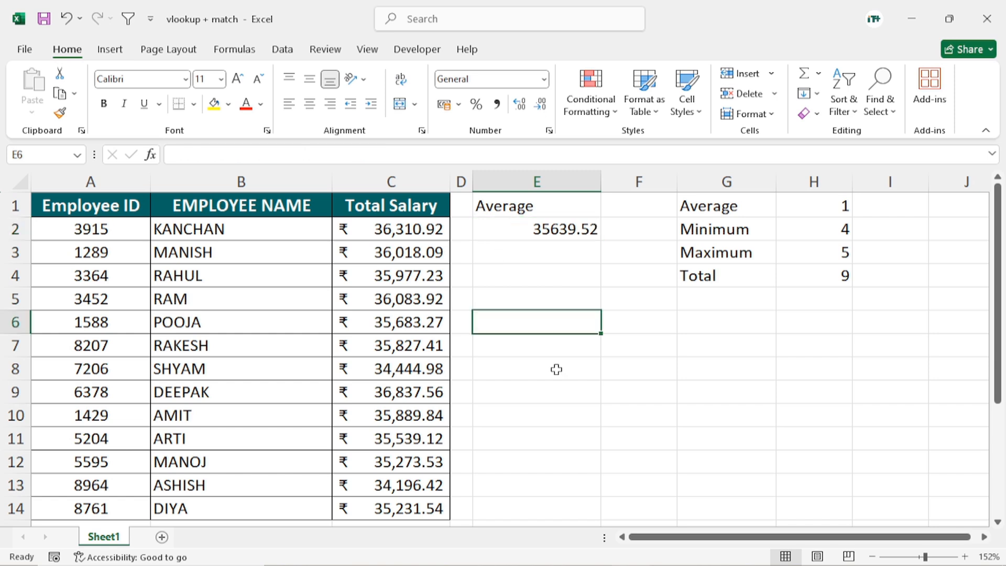
Step: Hide columns G and H, which hold the helper table of options and function codes
{"action": "left_click_drag", "start_coordinate": [709, 185], "coordinate": [827, 186]}
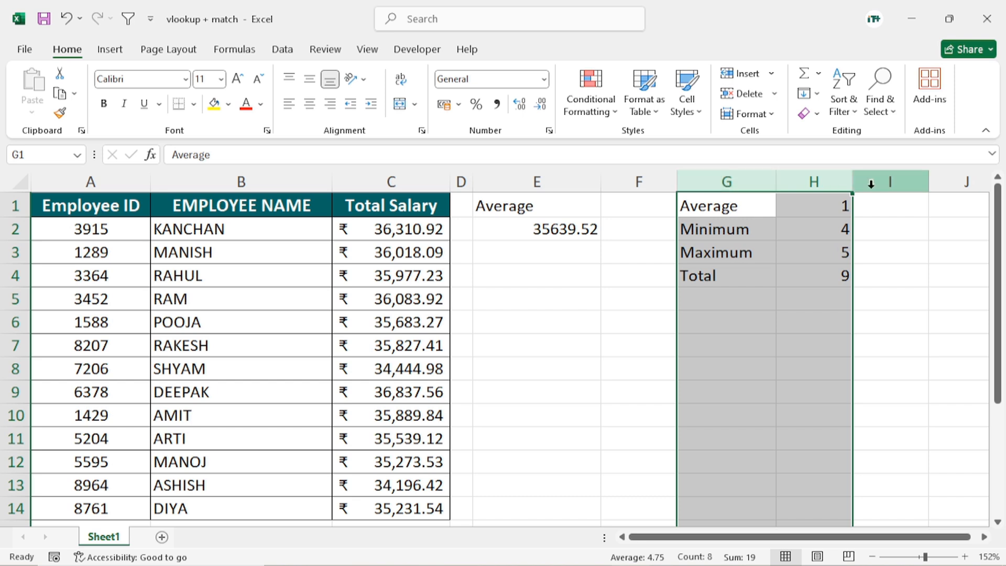
{"action": "right_click", "coordinate": [745, 184]}
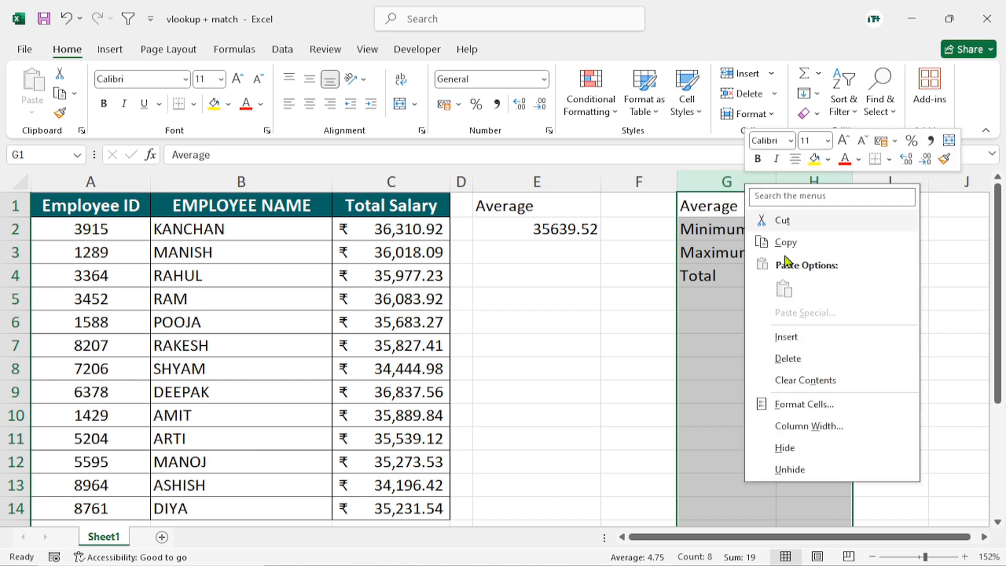
{"action": "left_click", "coordinate": [788, 449]}
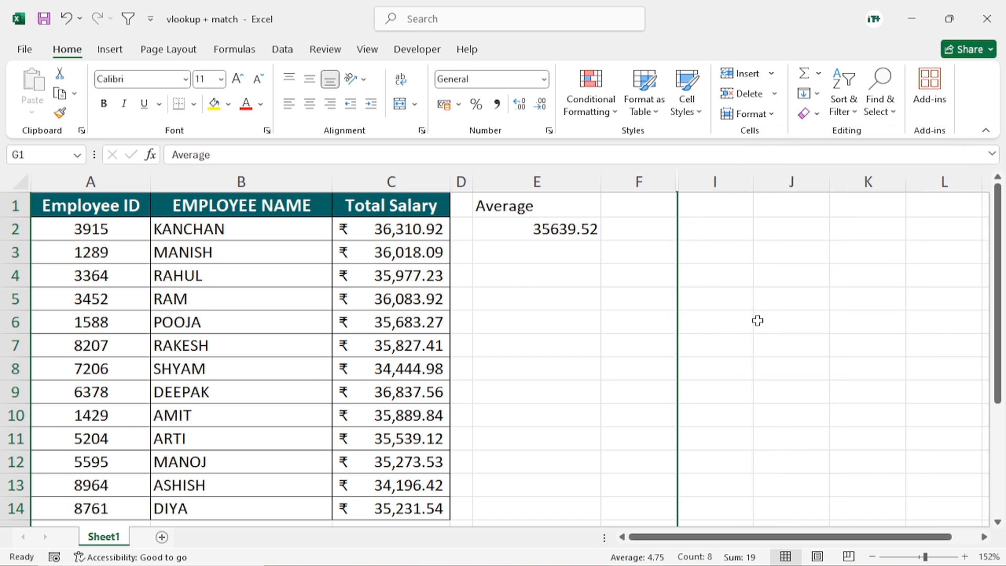